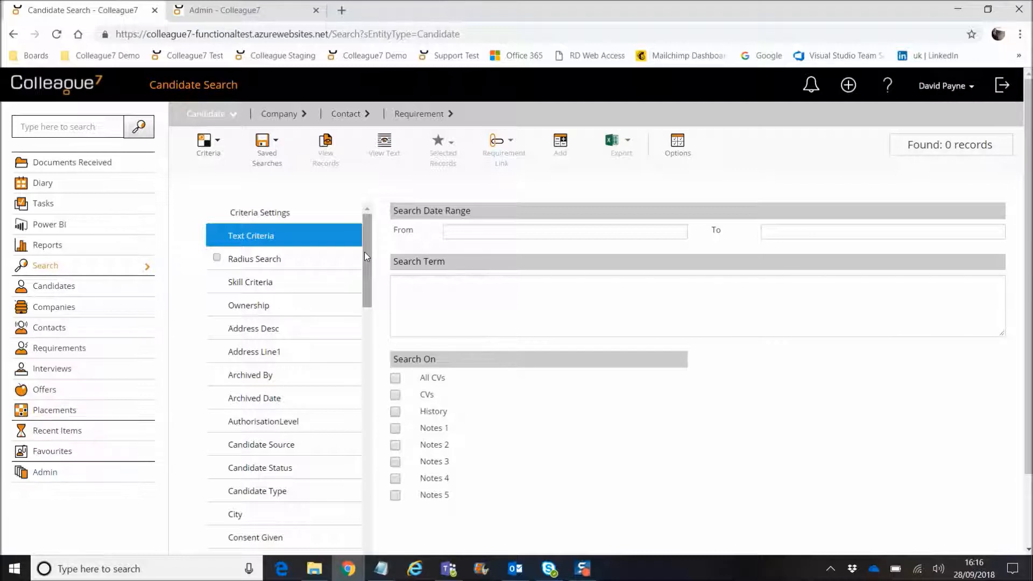
Open the Data Dictionary in the Admin area and filter its fields to the Candidate entity
mouse_move(363, 253)
mouse_down()
mouse_move(366, 303)
mouse_move(367, 243)
mouse_up()
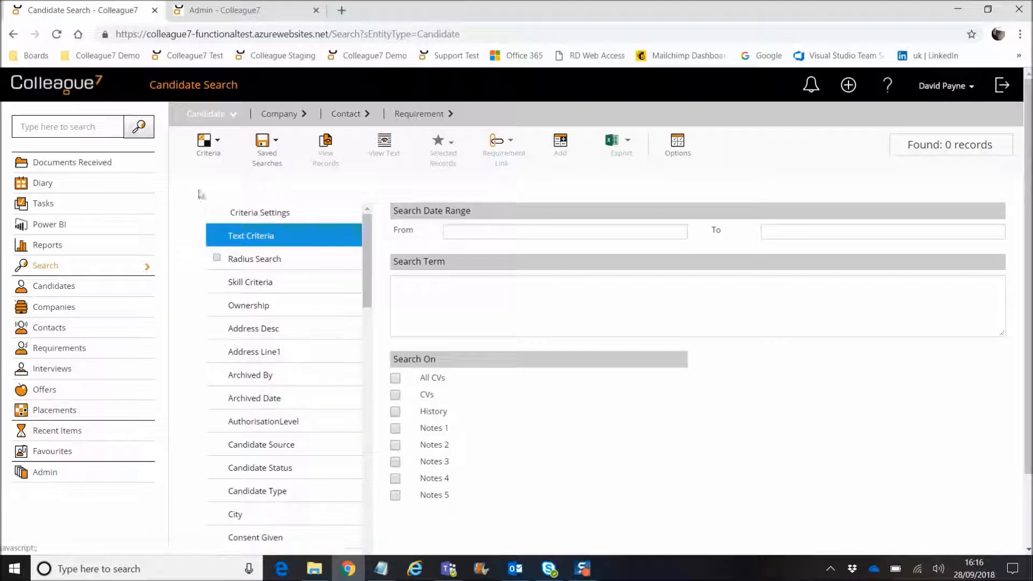
click(224, 13)
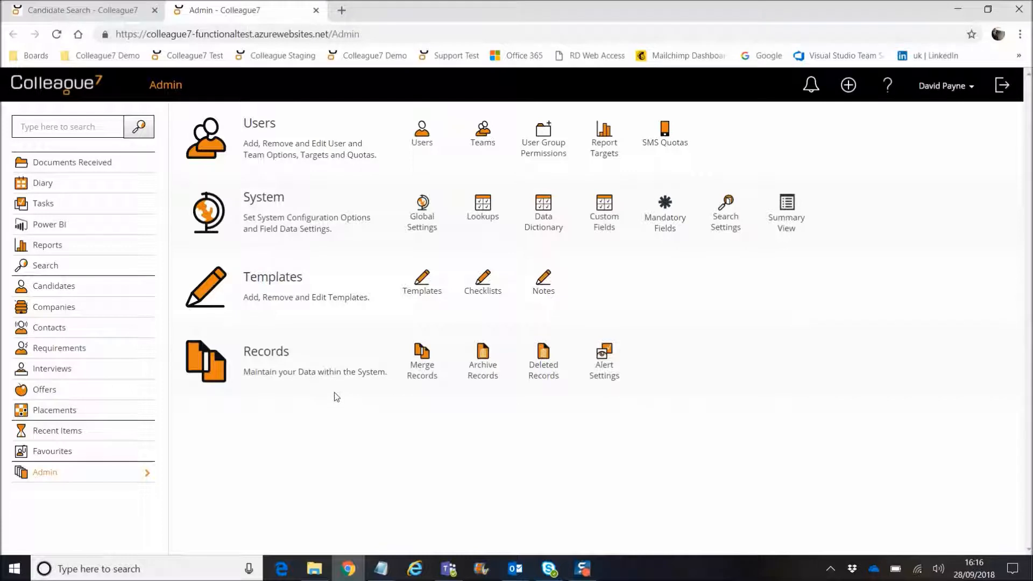
click(544, 224)
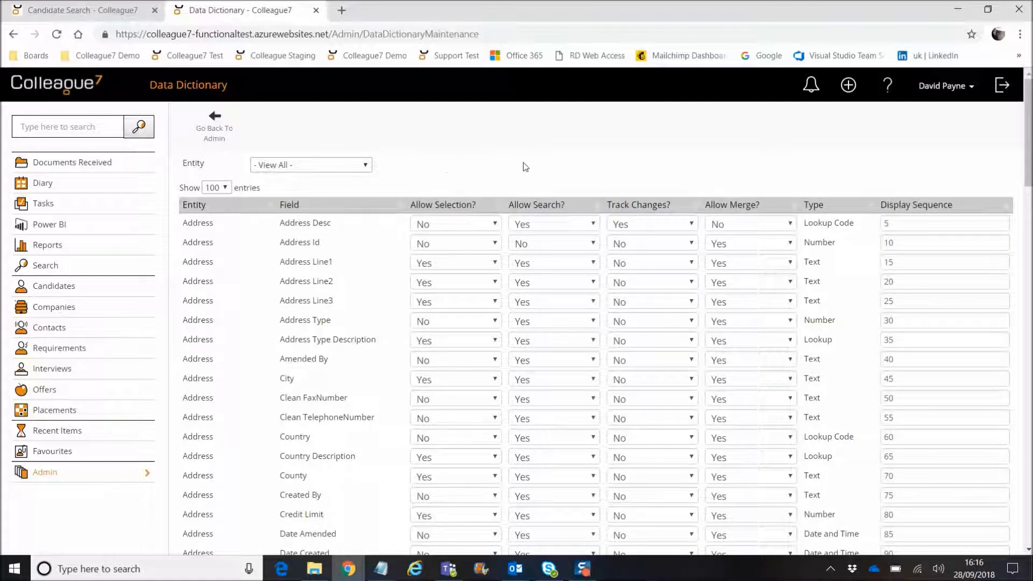
click(365, 167)
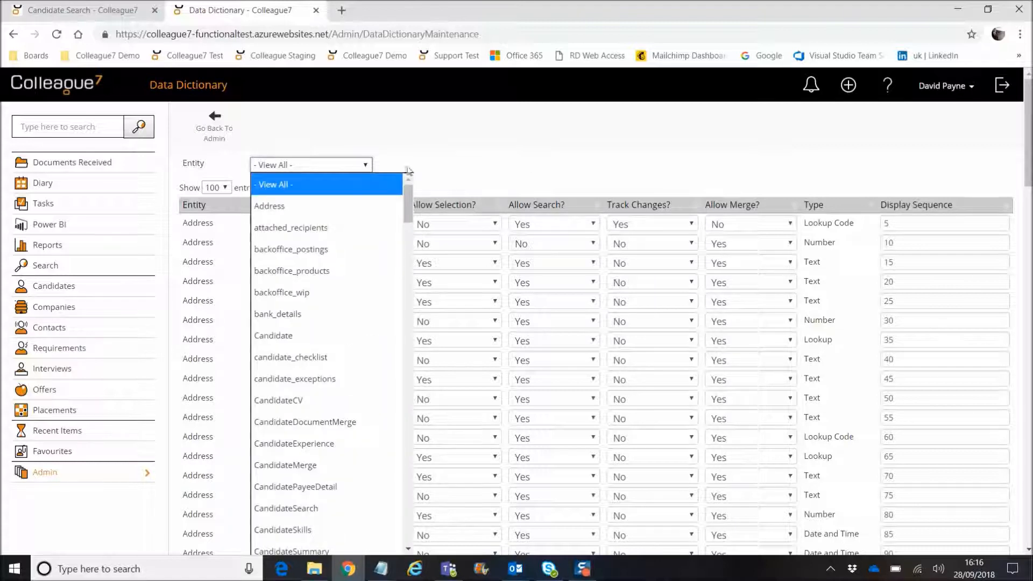
click(521, 180)
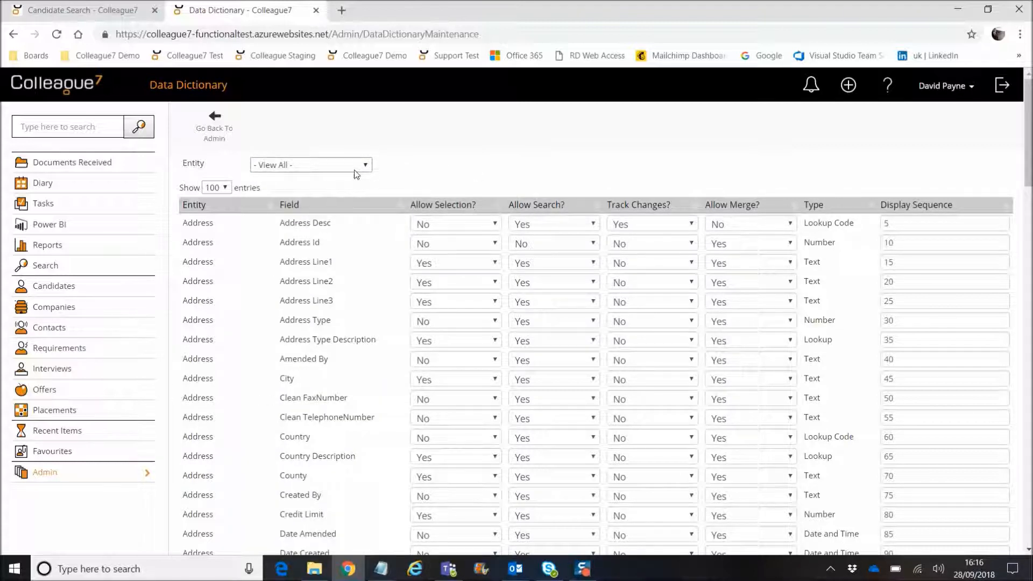
click(322, 166)
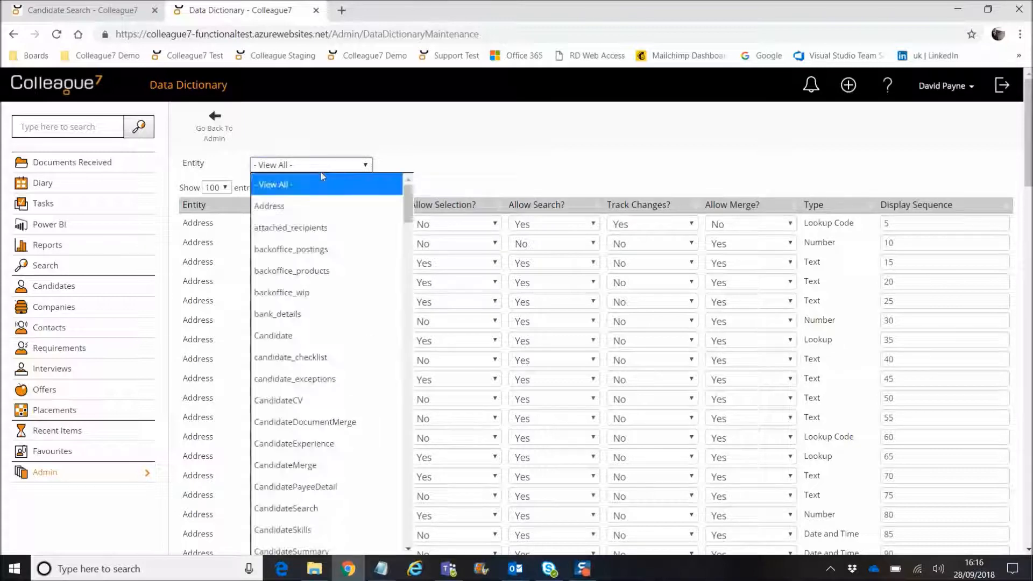
click(311, 337)
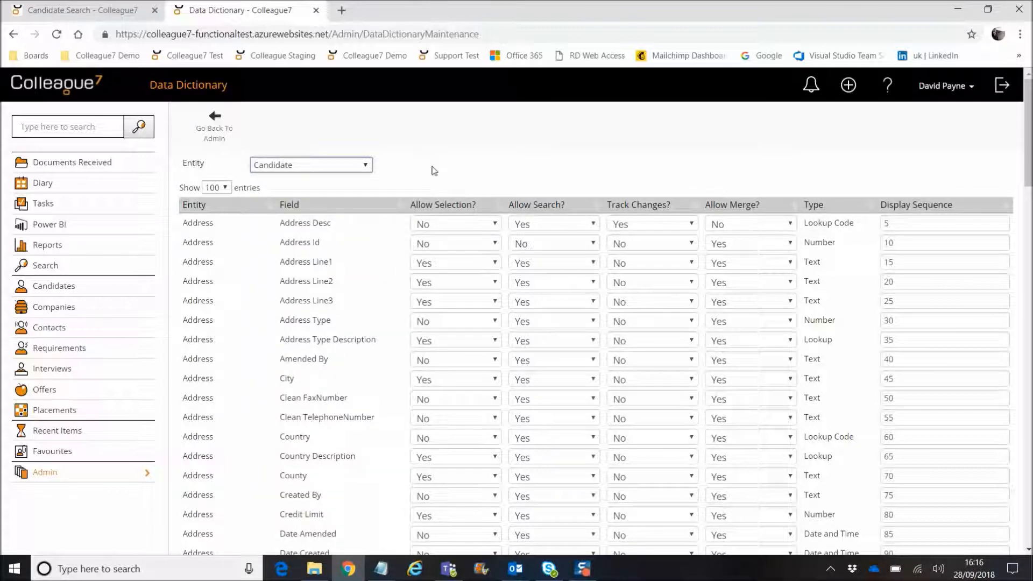
scroll(650, 214, down, 3)
drag(1030, 166, 1030, 133)
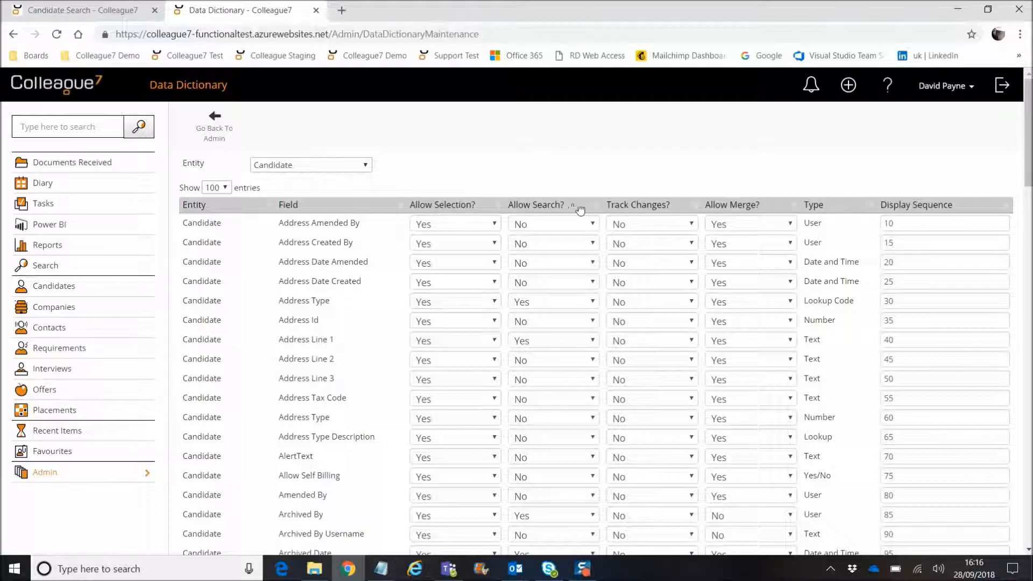
Sort the Candidate fields by Allow Search? with Yes first and look through the searchable fields
click(556, 206)
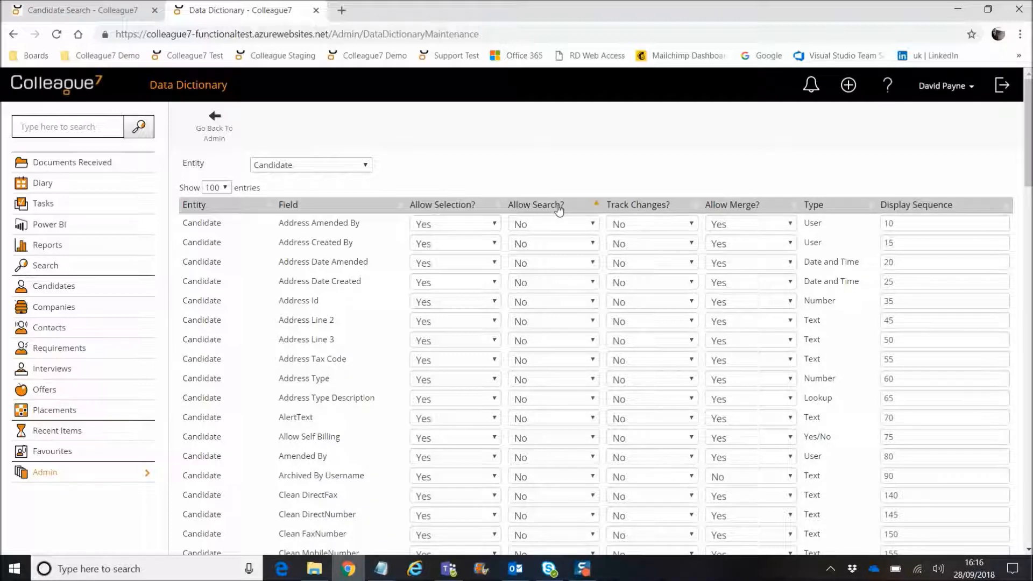
click(559, 207)
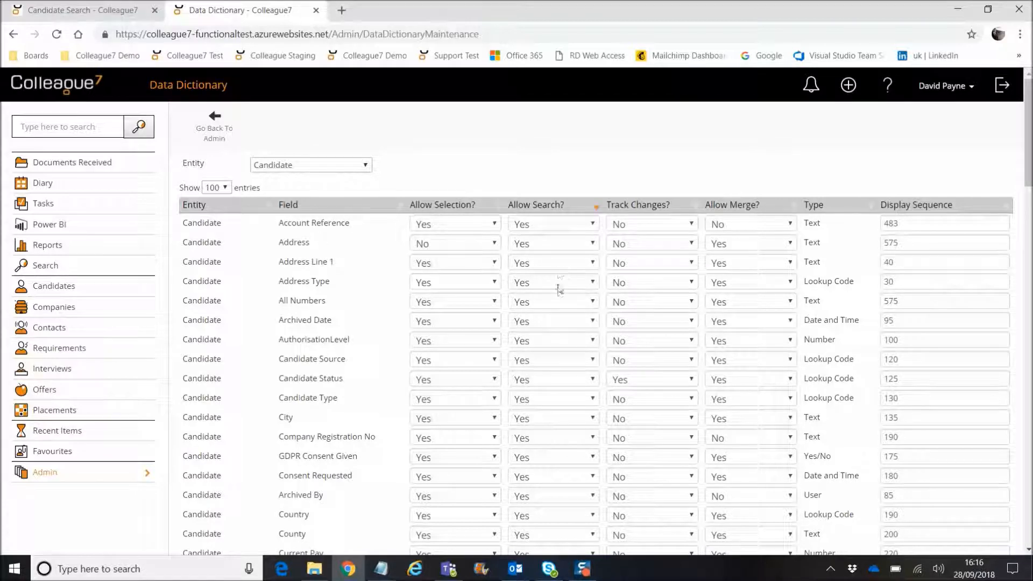
scroll(558, 293, down, 5)
scroll(559, 295, down, 15)
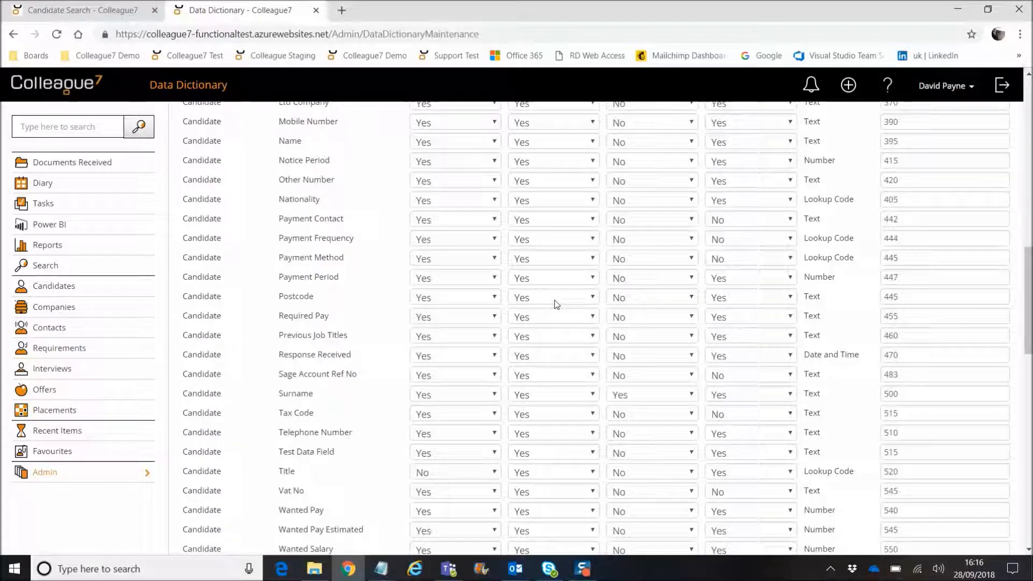
scroll(556, 304, up, 20)
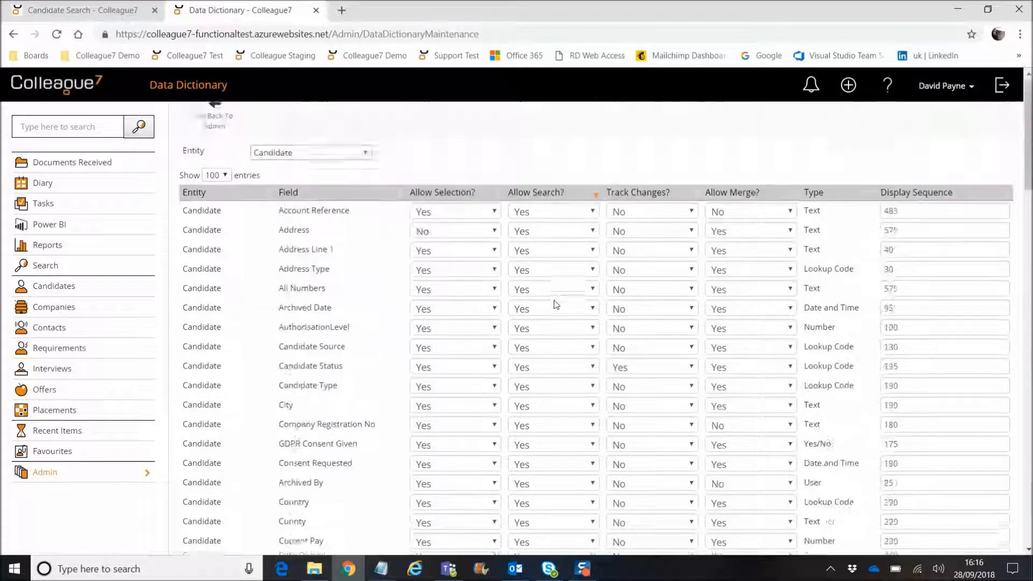
Compare the candidate search criteria list with the searchable Data Dictionary fields, leave the dictionary for Admin and return to the candidate search
click(96, 11)
scroll(367, 253, down, 10)
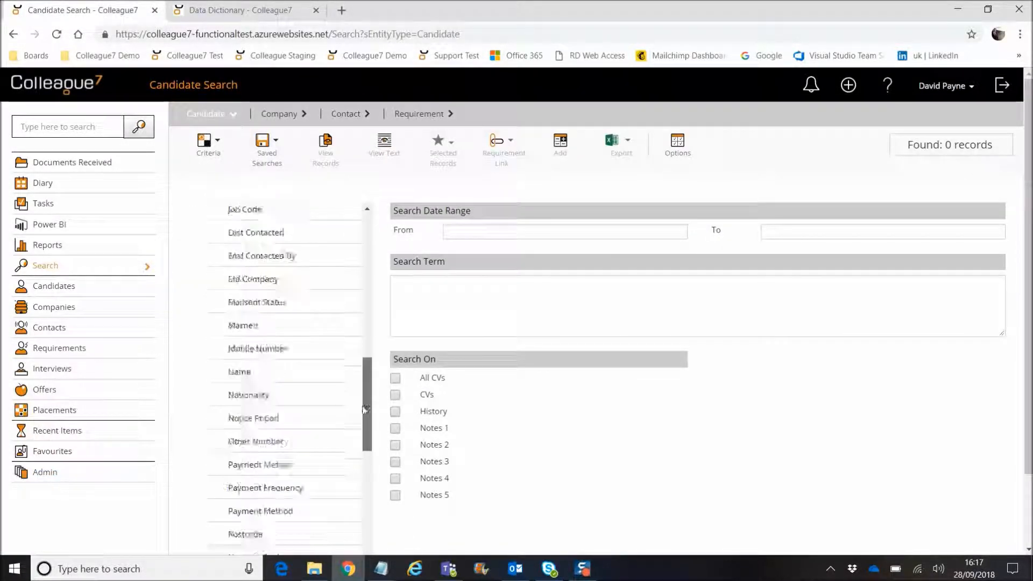
scroll(367, 257, up, 8)
scroll(367, 257, up, 3)
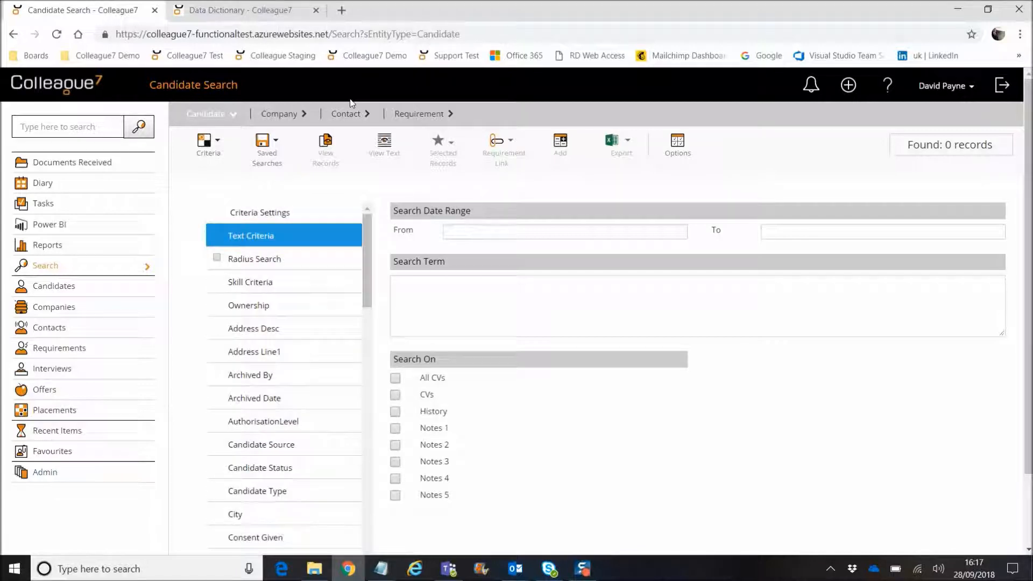
click(241, 10)
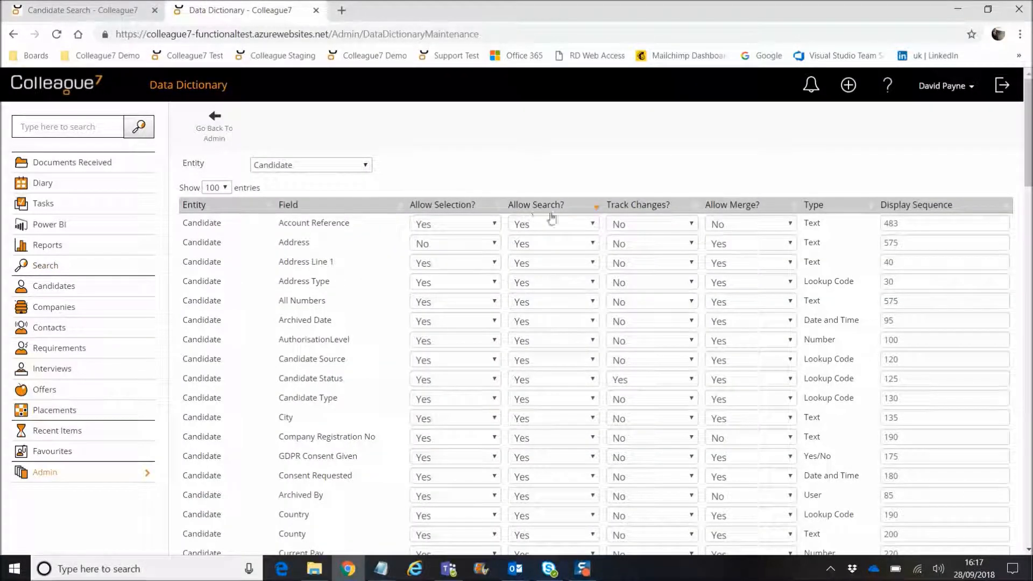
scroll(546, 436, down, 5)
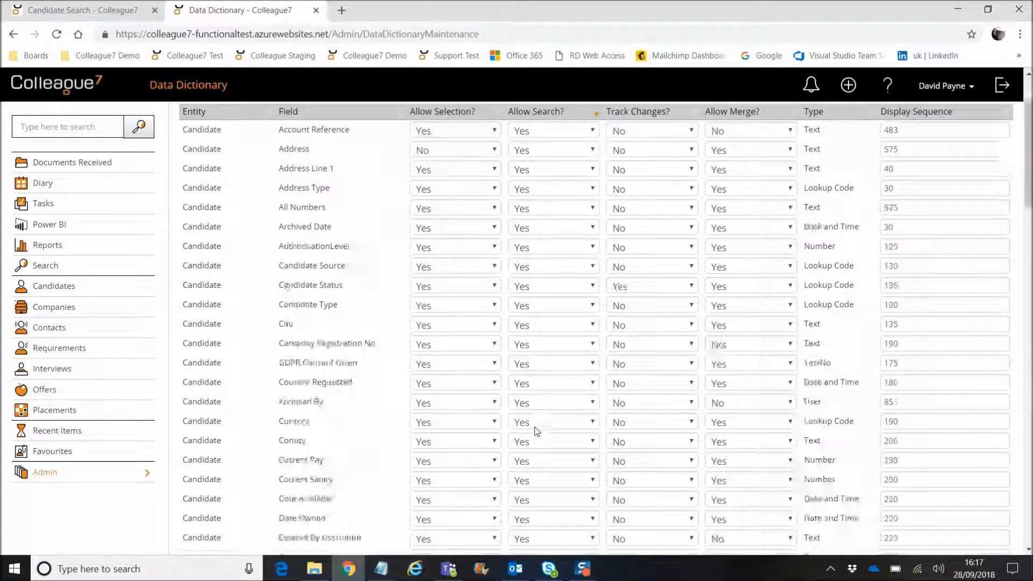
scroll(541, 382, up, 5)
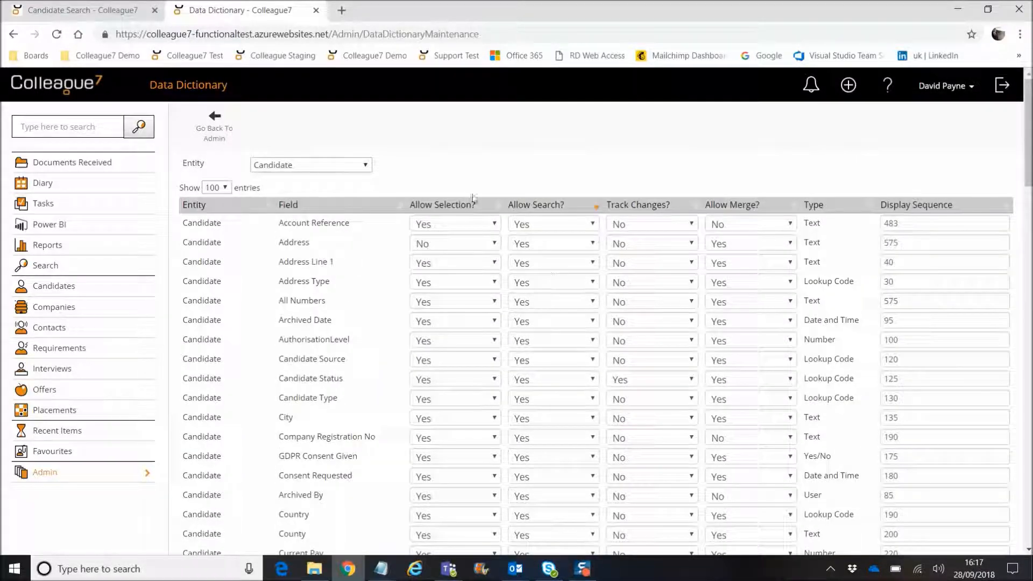
click(227, 135)
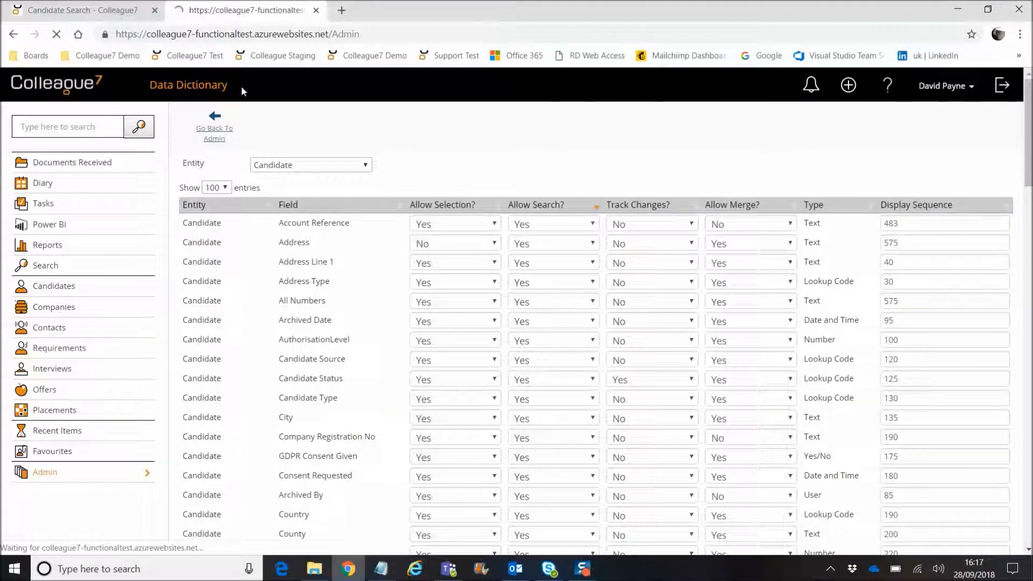
click(106, 12)
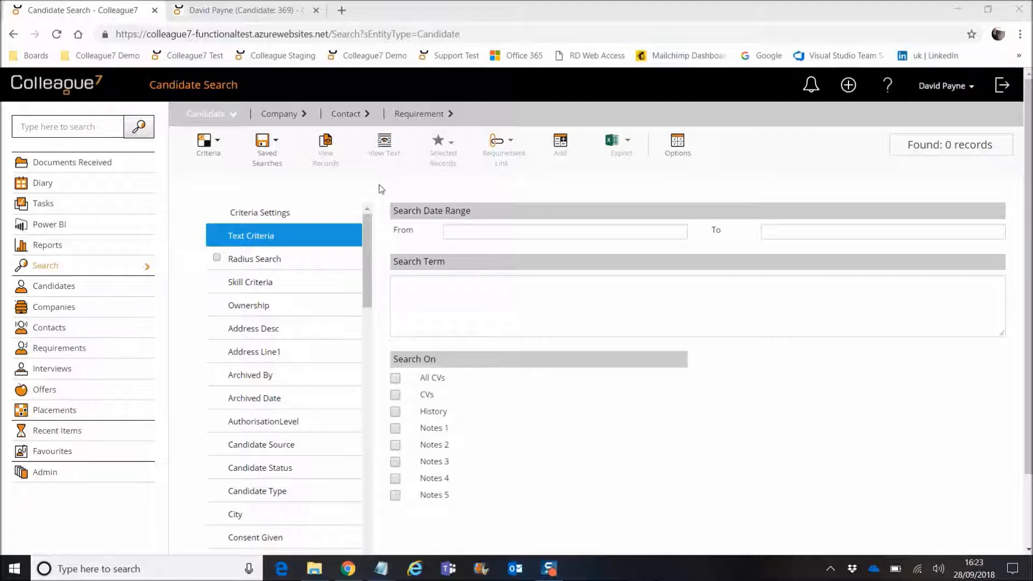
Switch to the open candidate record and check the available Title options, keeping Mr selected
click(249, 14)
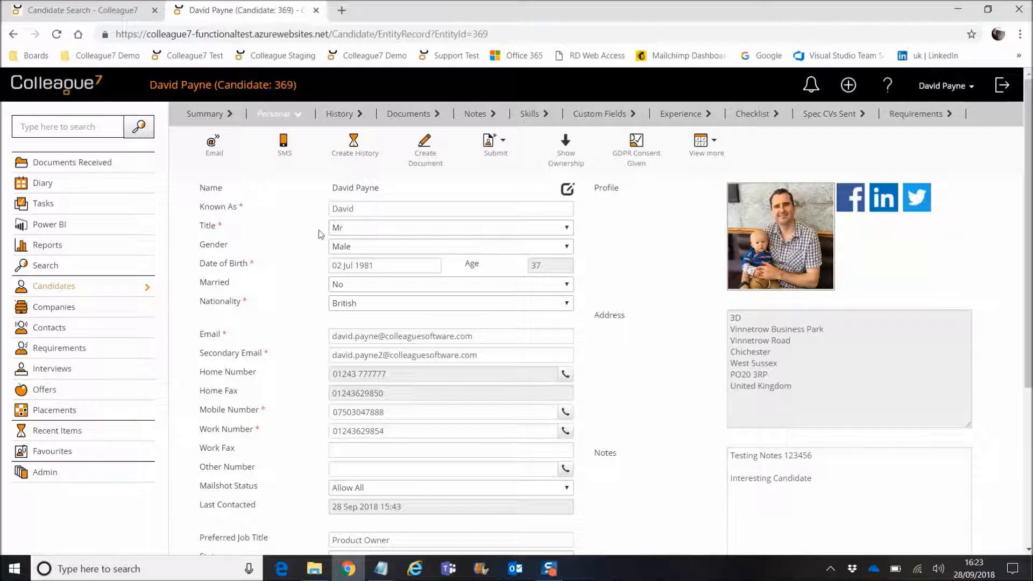
click(541, 228)
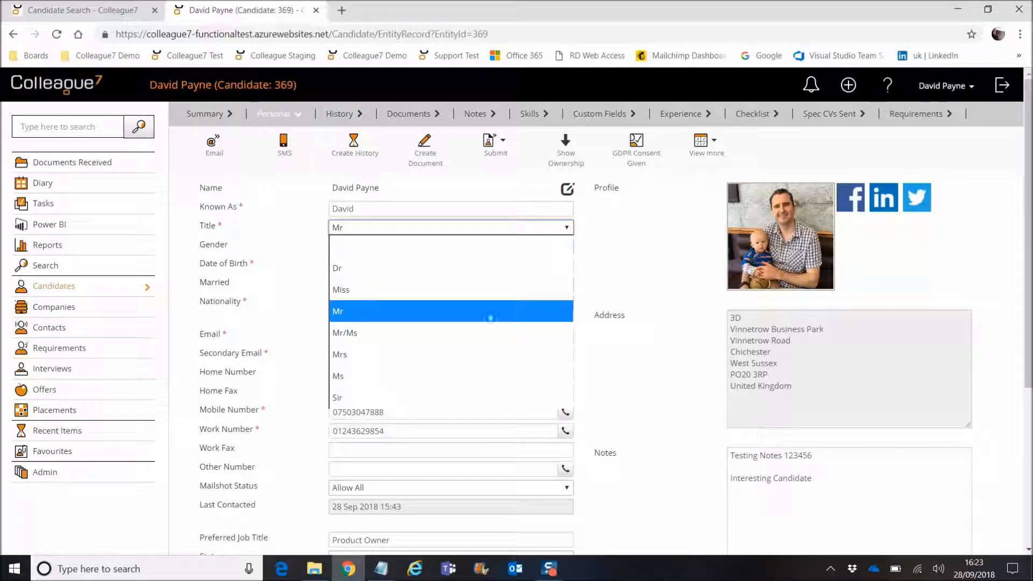
click(464, 318)
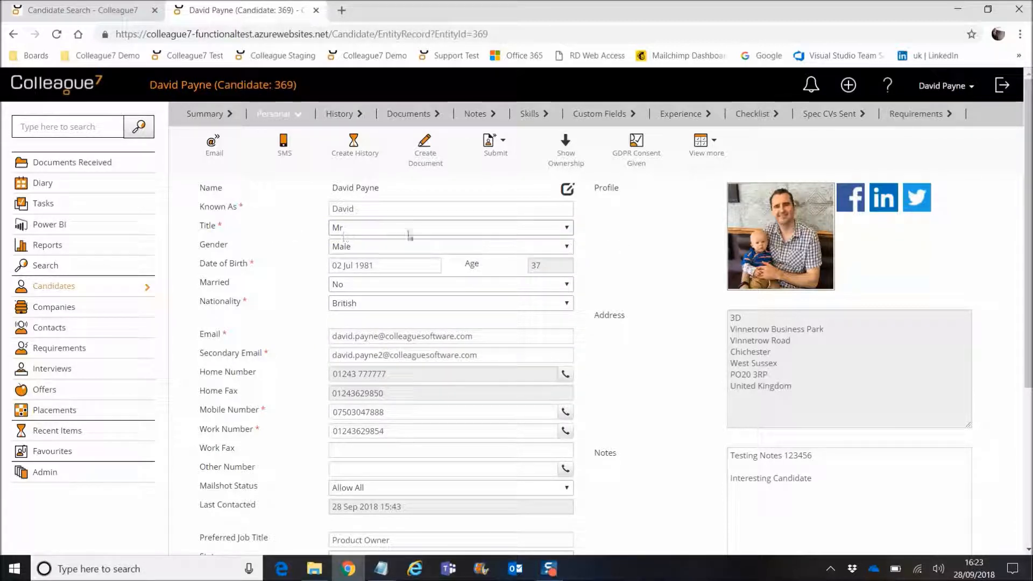
Check the available Status options on the candidate's personal details without changing the selection
scroll(622, 324, down, 5)
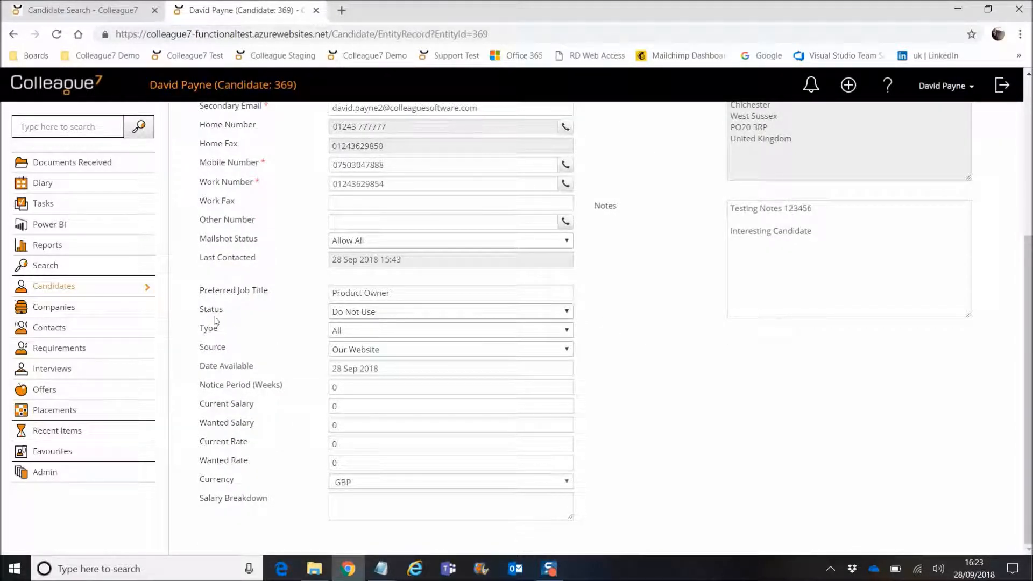
click(382, 315)
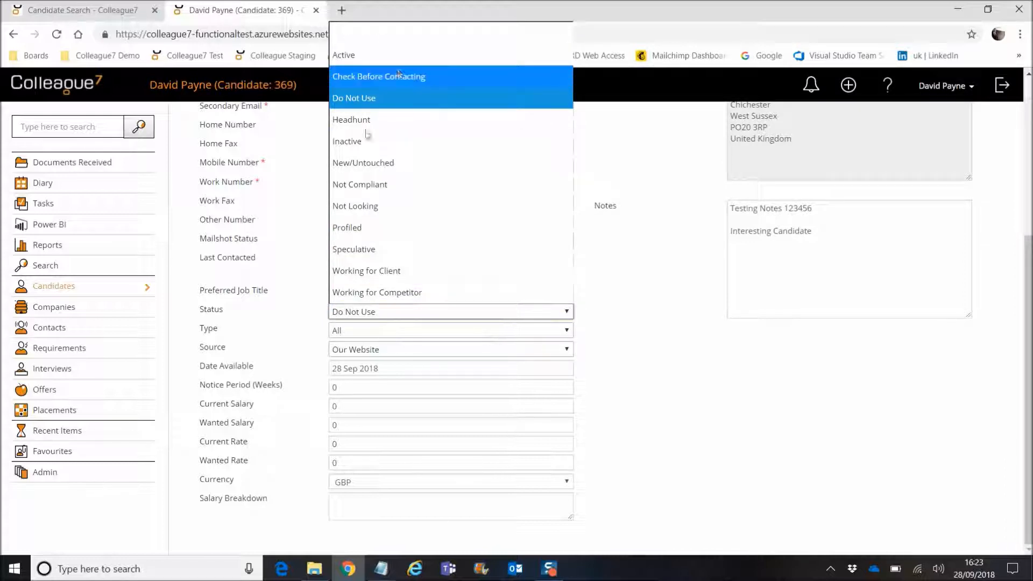
click(288, 314)
scroll(647, 313, up, 5)
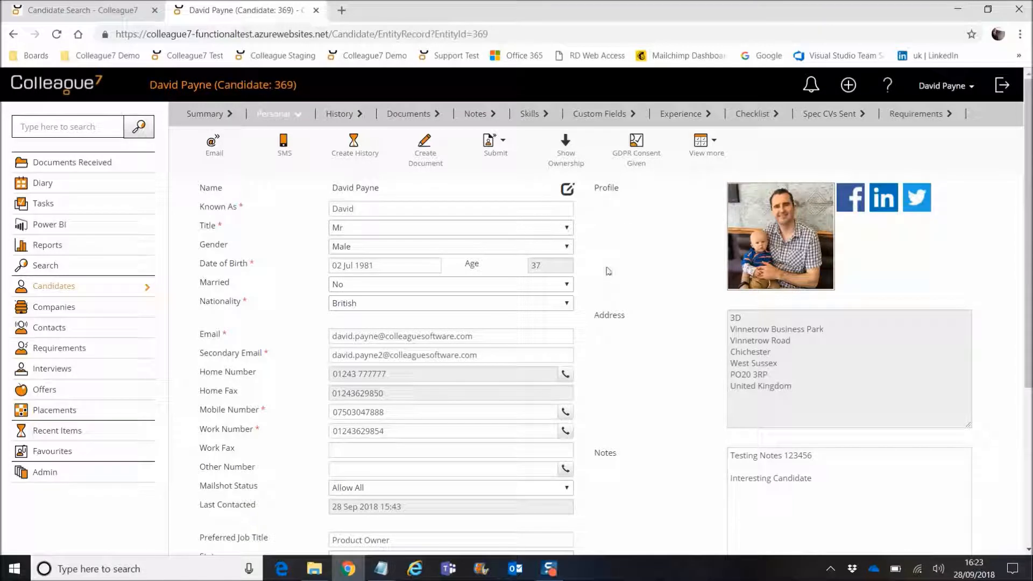
Show the candidate's custom fields and check the options of Test Lookup Field (Multi)
click(594, 115)
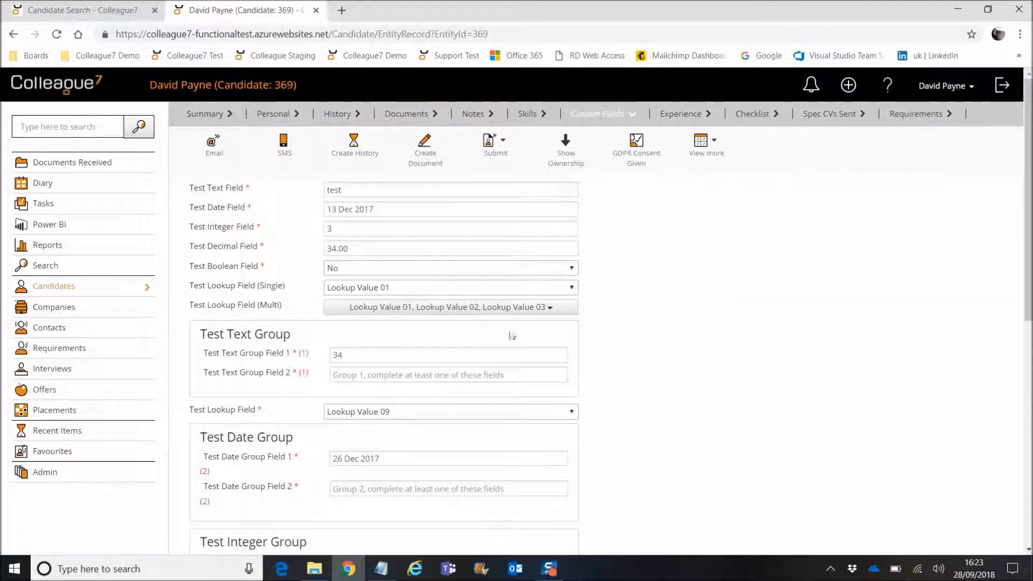
click(444, 308)
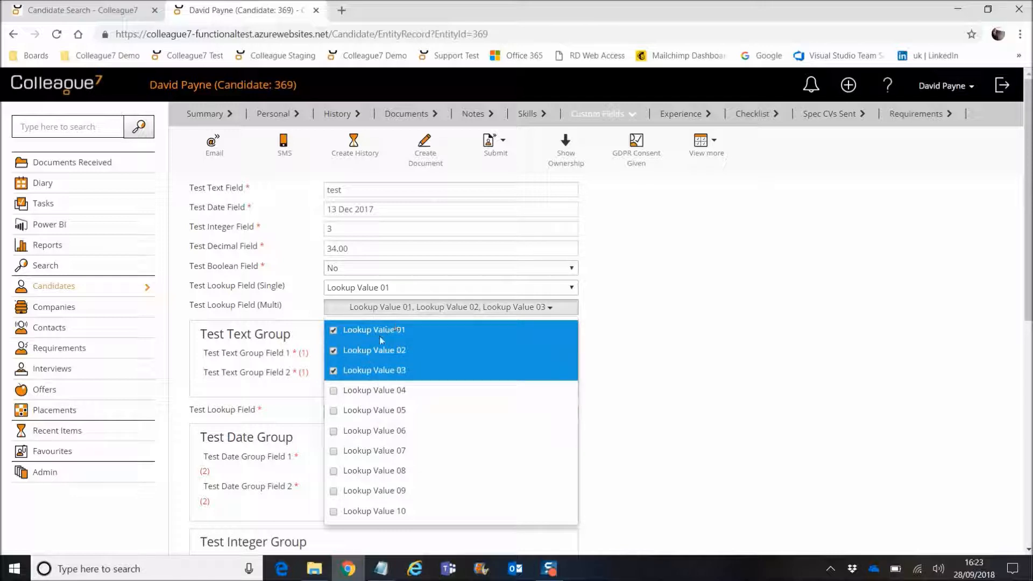
click(410, 309)
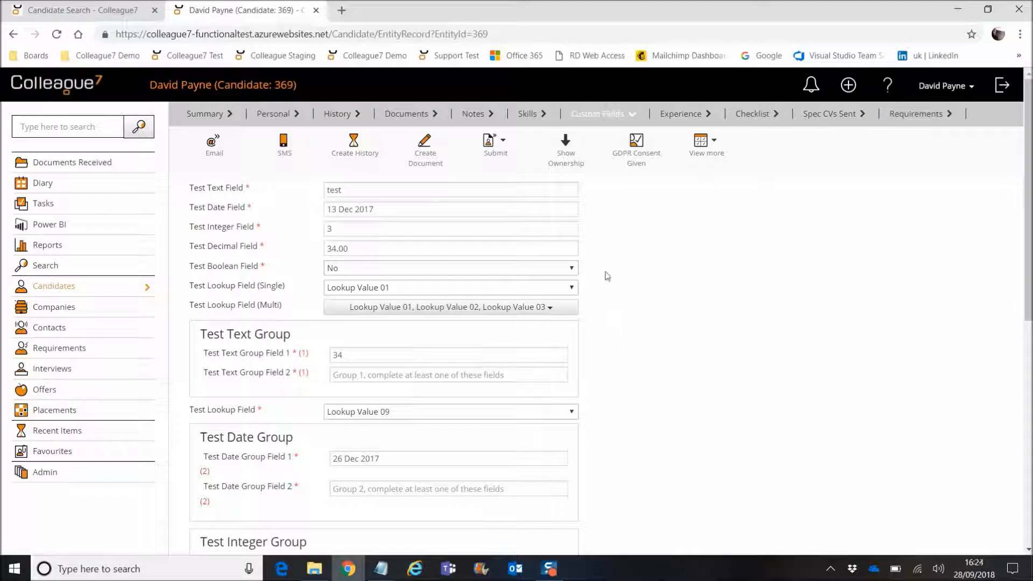
Return to the candidate search, open the Candidate Status criterion and search for Active candidates
click(67, 11)
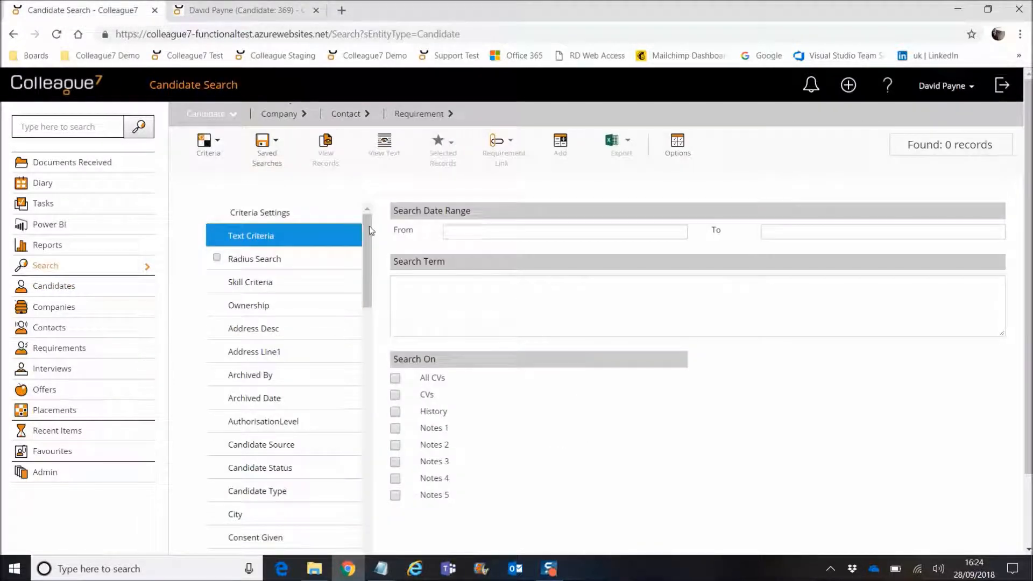
scroll(318, 362, down, 1)
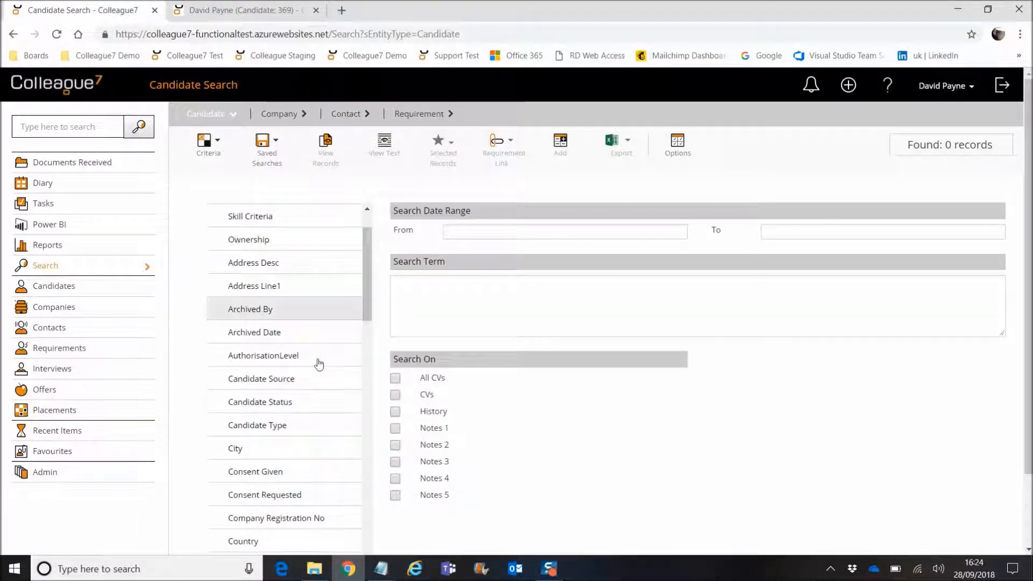
click(275, 407)
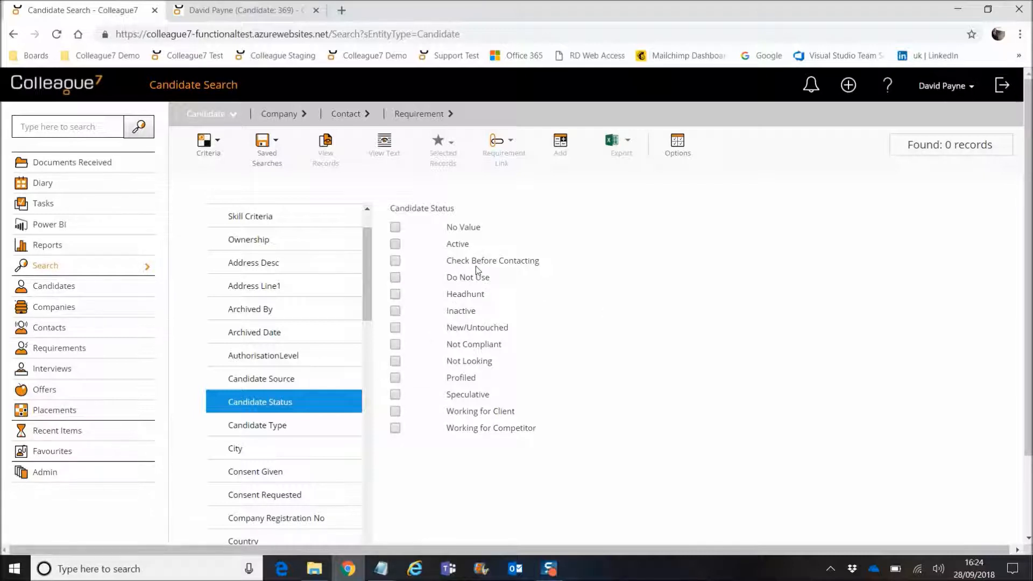
click(395, 243)
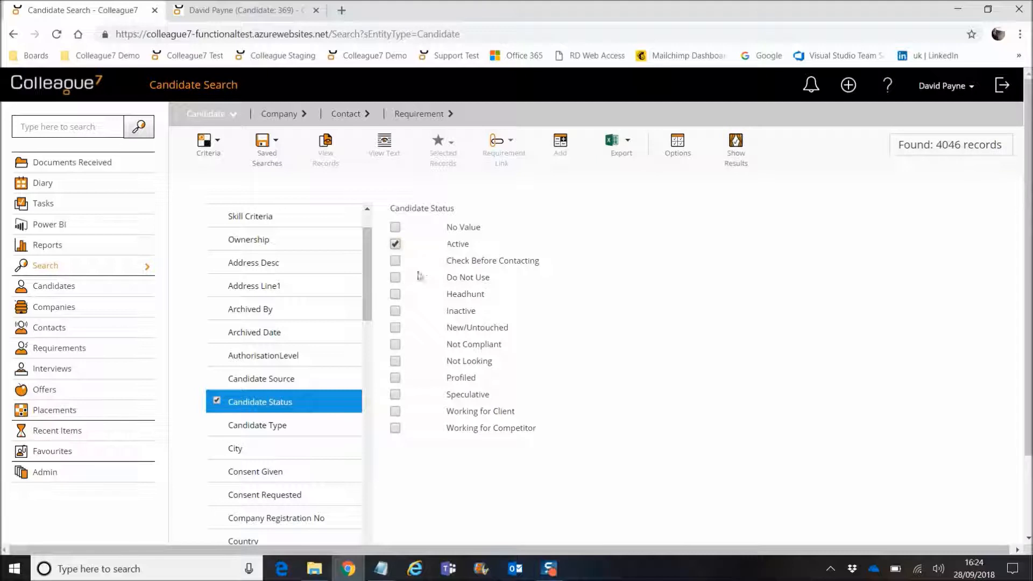
drag(934, 145, 971, 146)
click(970, 145)
Add Check Before Contacting, Do Not Use, Headhunt, Inactive and New/Untouched to the Candidate Status criterion
click(395, 262)
click(396, 277)
click(396, 296)
click(396, 311)
click(395, 327)
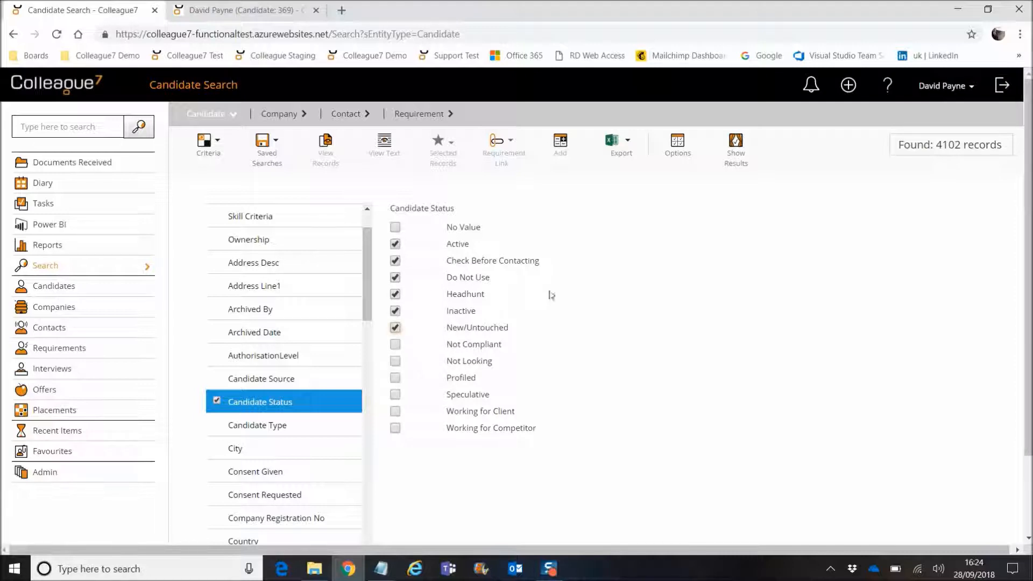
Clear all six selected candidate statuses and search for candidates with No Value as their status
click(394, 244)
click(395, 261)
click(395, 277)
click(395, 294)
click(395, 311)
click(395, 328)
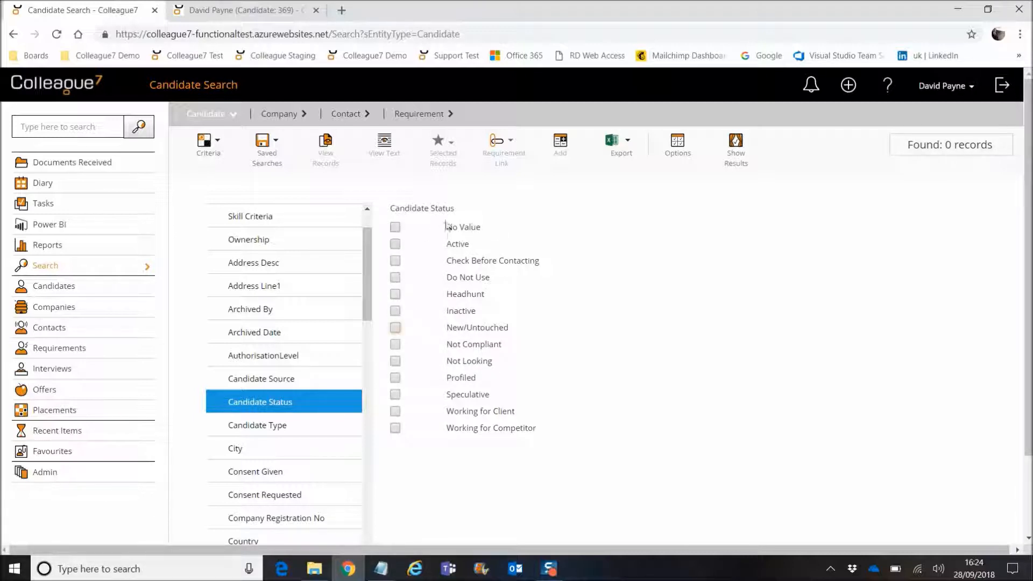
click(396, 227)
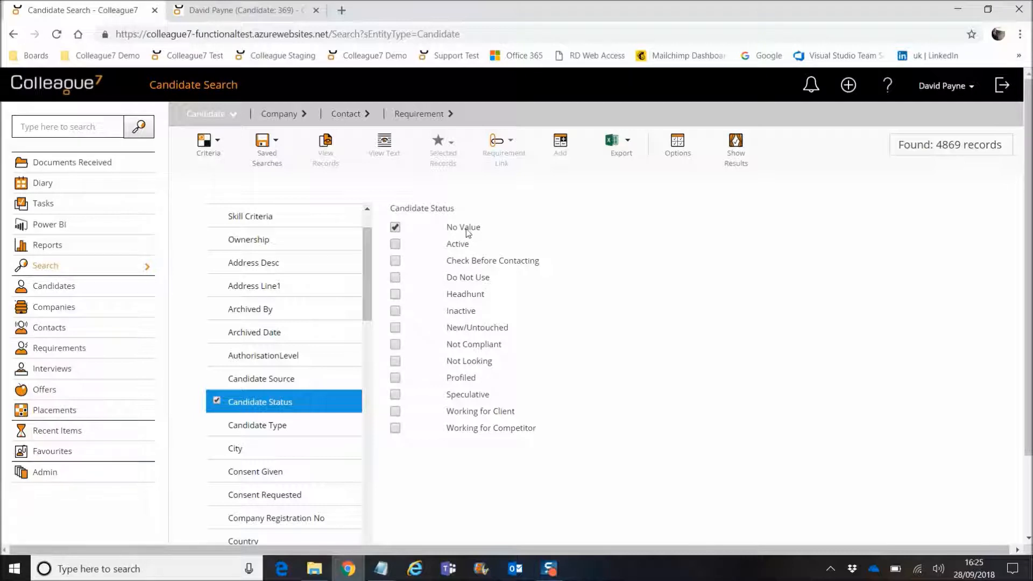
Clear the No Value candidate status and check the options of Test Boolean Group Field 1 in the candidate's custom fields
click(396, 228)
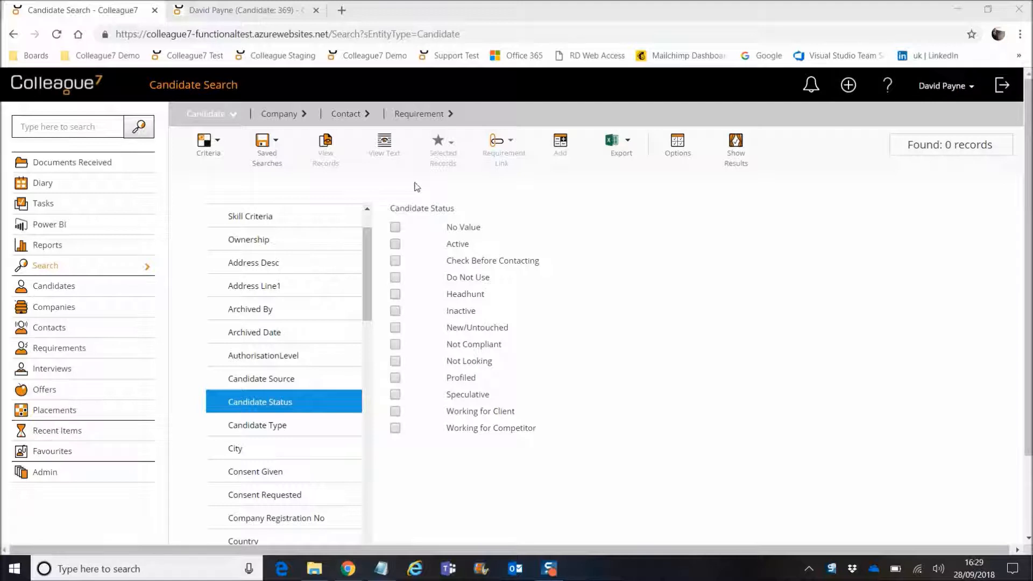
click(253, 10)
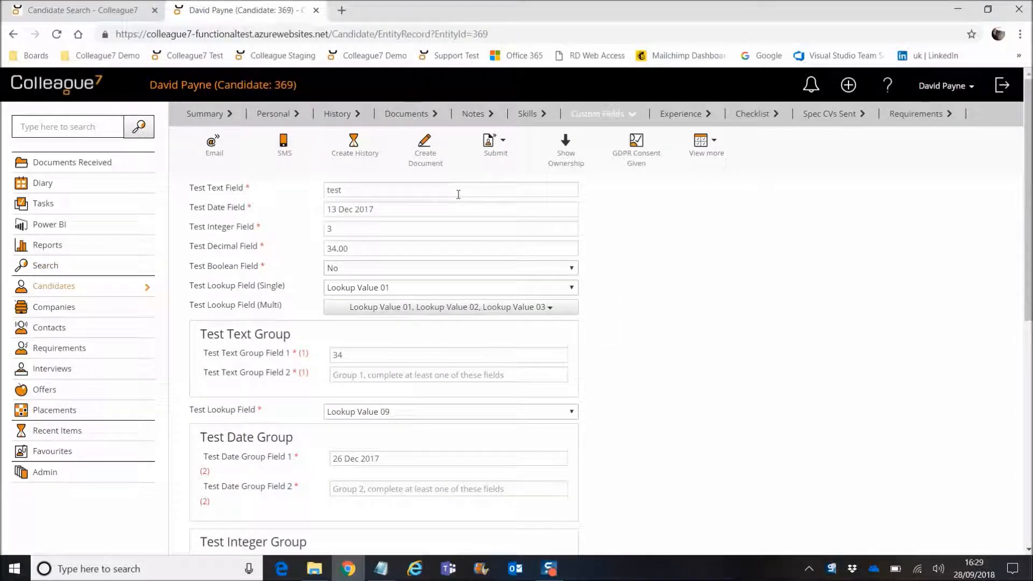
scroll(340, 365, down, 3)
scroll(339, 365, down, 5)
click(353, 368)
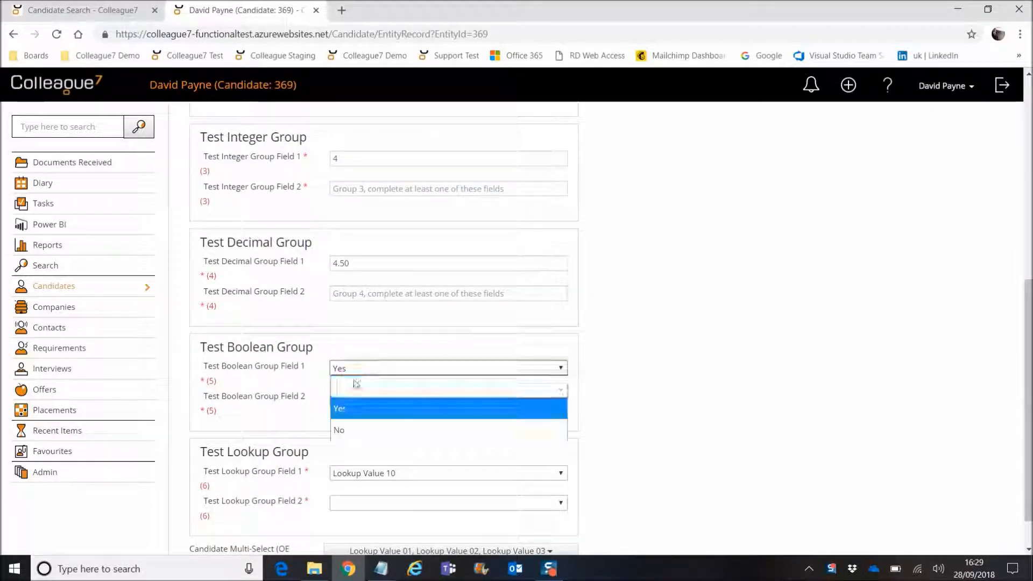
click(347, 418)
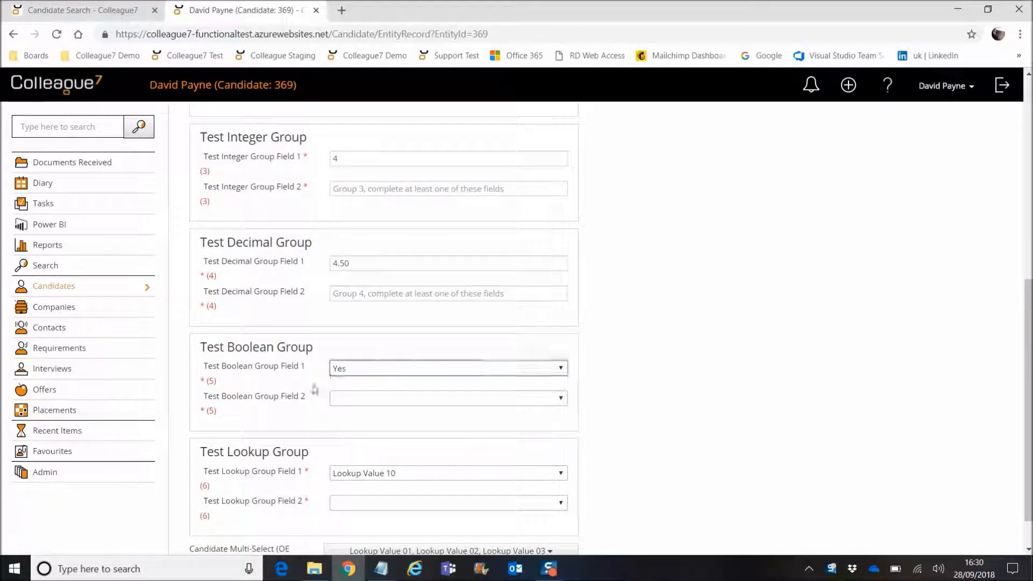
Return to the candidate search and search for candidates whose Consent Given is Yes or No
click(83, 11)
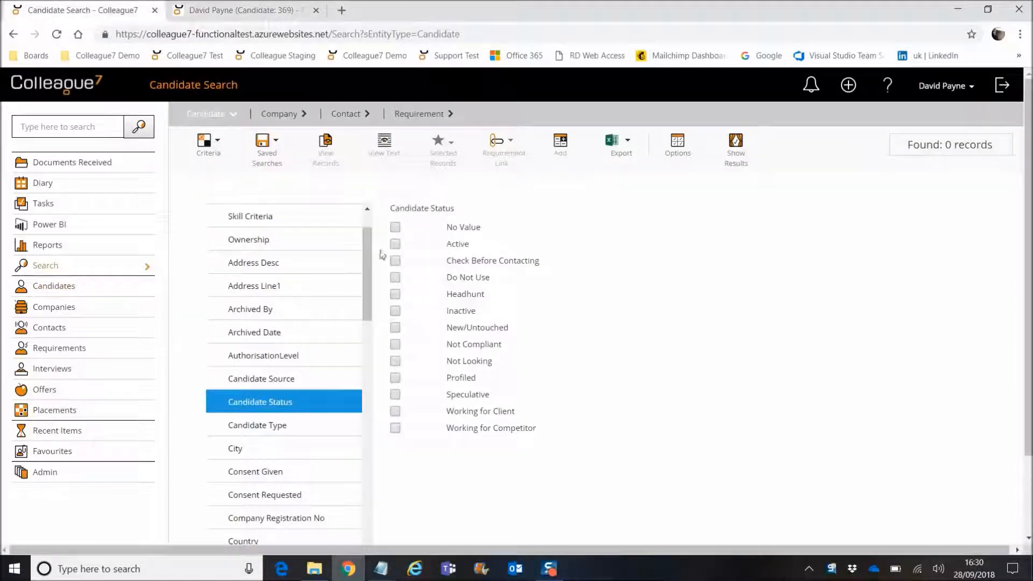
click(275, 476)
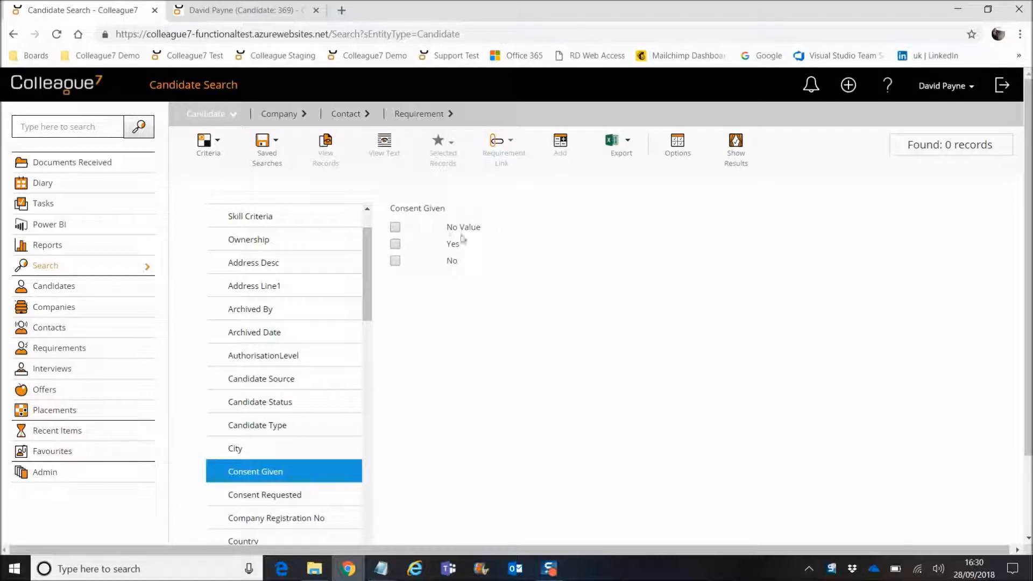
click(396, 244)
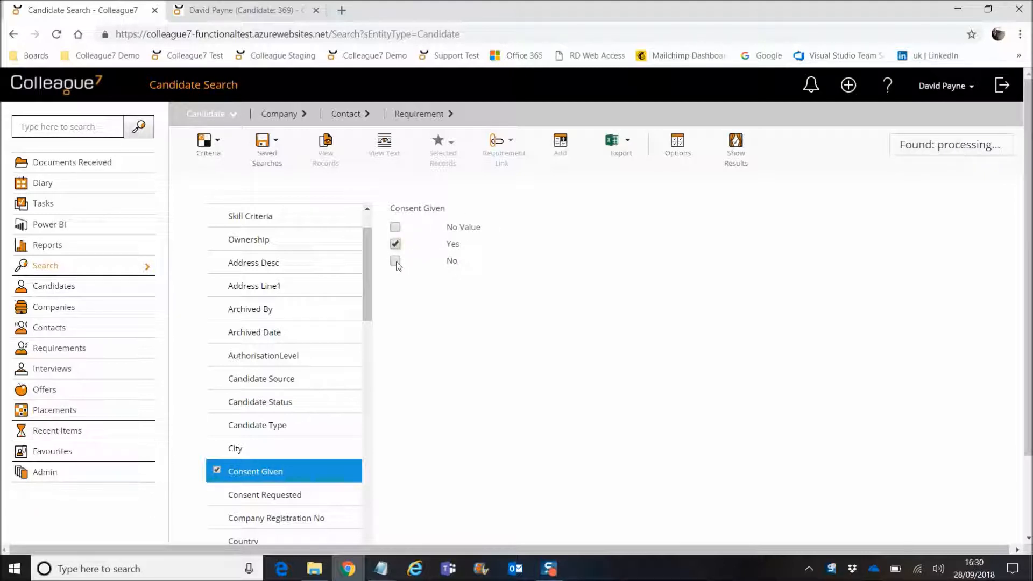
click(396, 261)
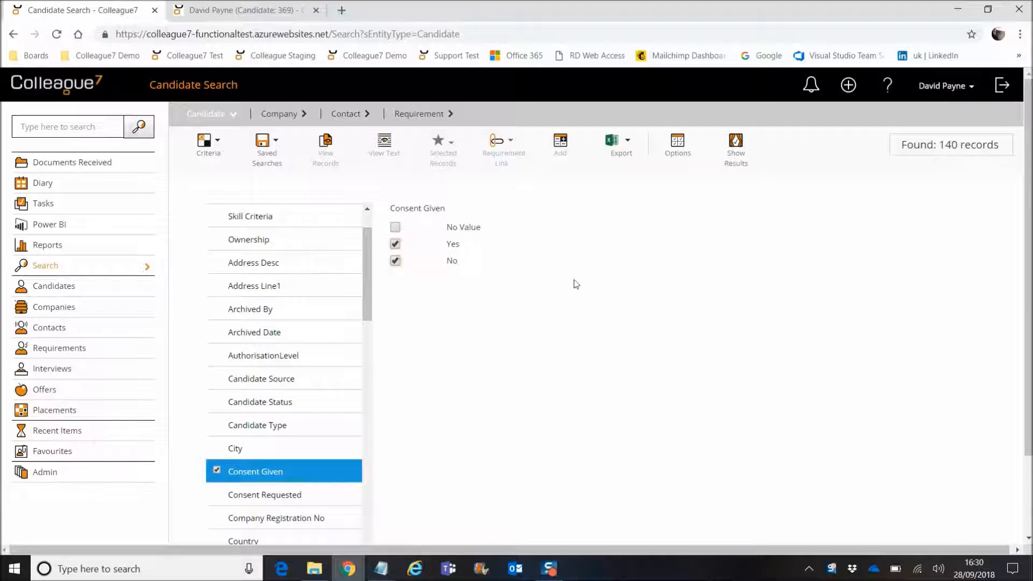
Replace the Consent Given selections with No Value to search for candidates without an answer, and clear it again
click(395, 261)
click(395, 245)
click(395, 227)
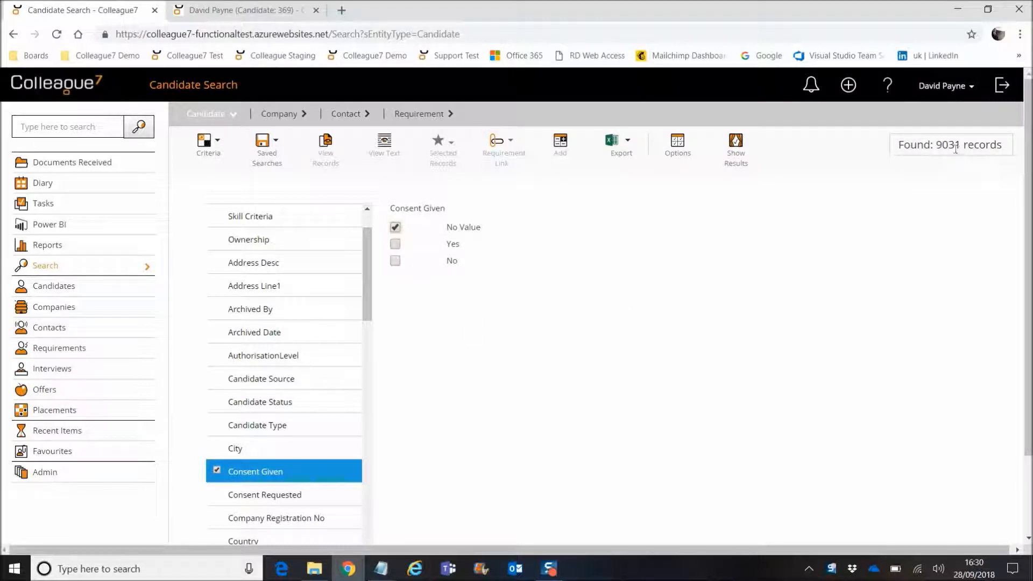
click(395, 228)
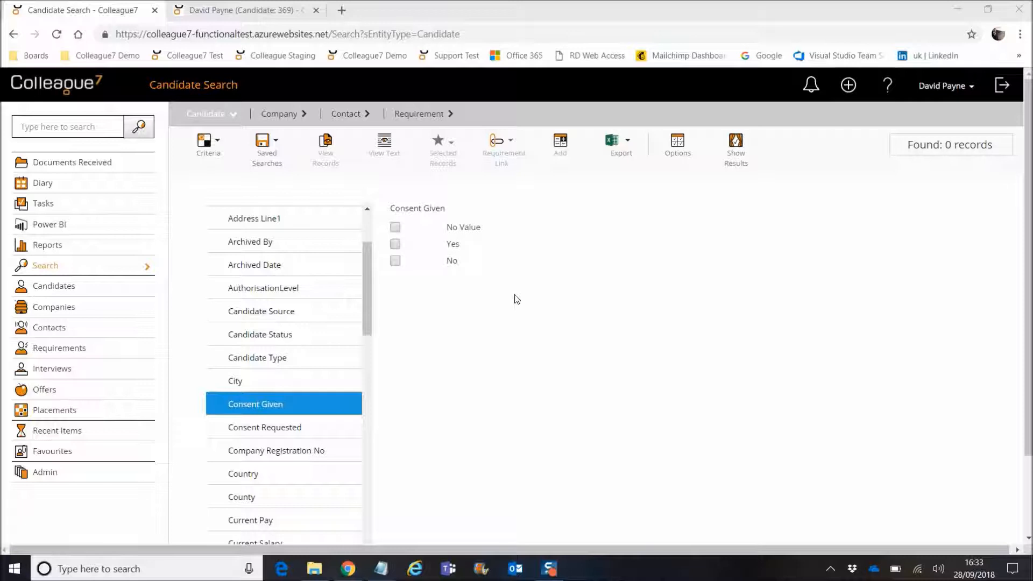
Open the City criterion and search for candidates whose city begins with "Nor"
click(293, 388)
click(568, 228)
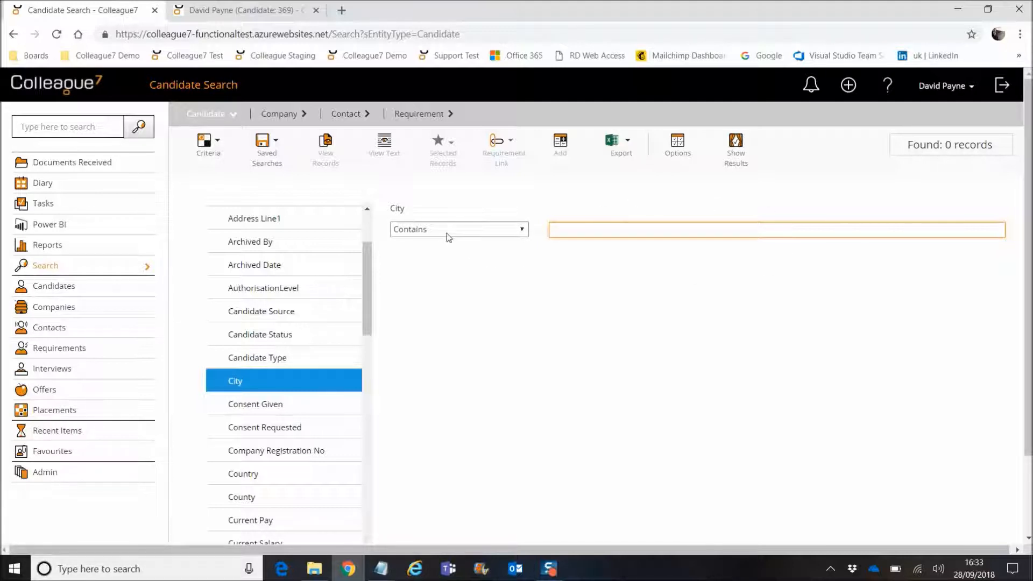
click(459, 231)
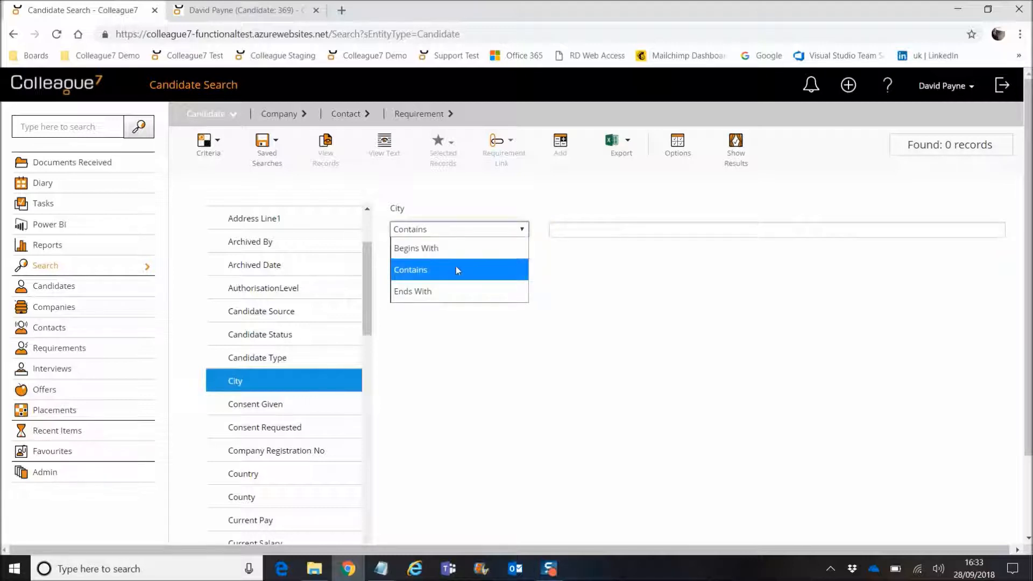
click(478, 251)
click(588, 230)
text(Nor)
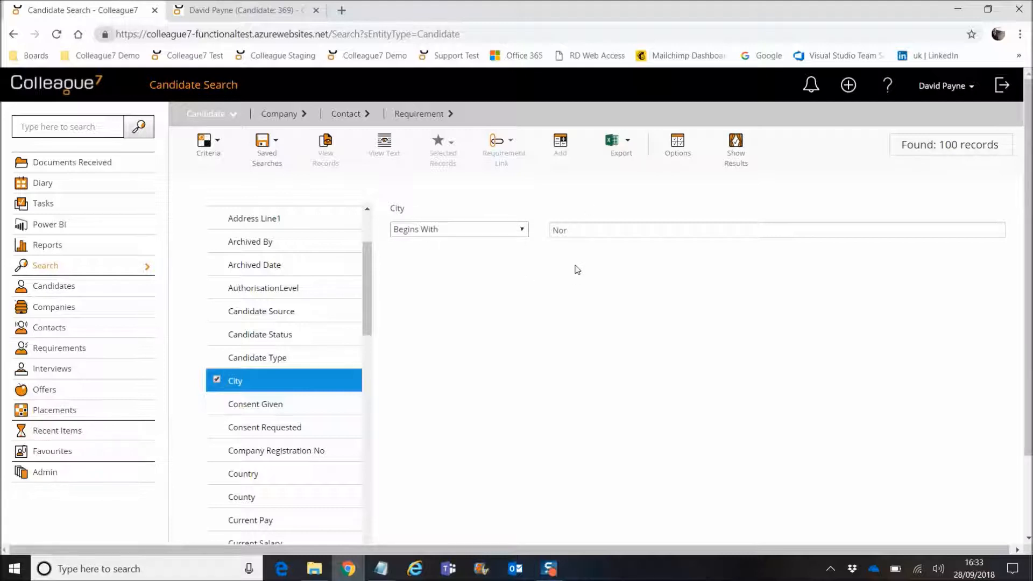
Search for candidates whose city begins with "Chi" and clear the city text
double_click(578, 231)
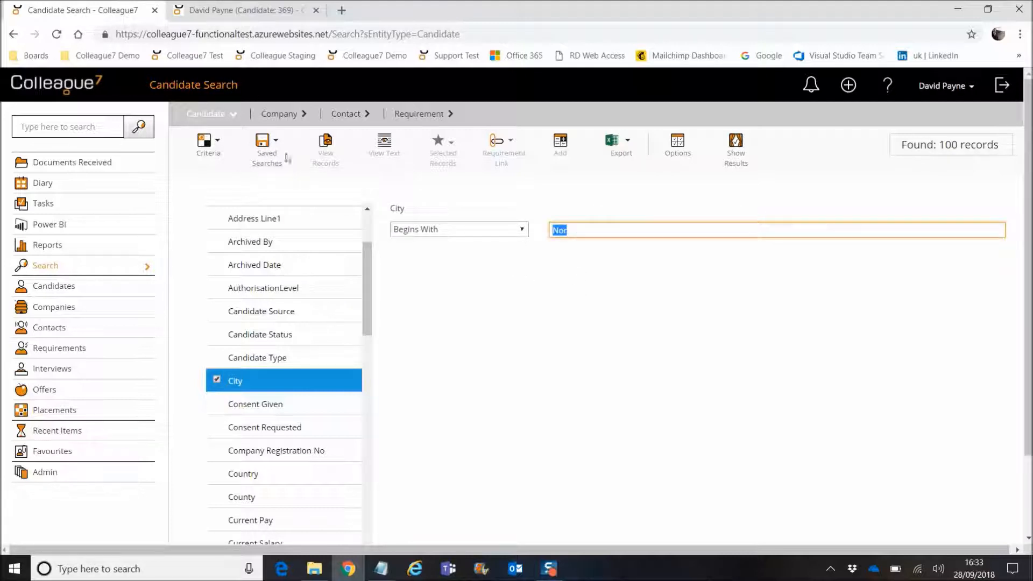
key(BackSpace)
text(Chi)
double_click(573, 233)
key(BackSpace)
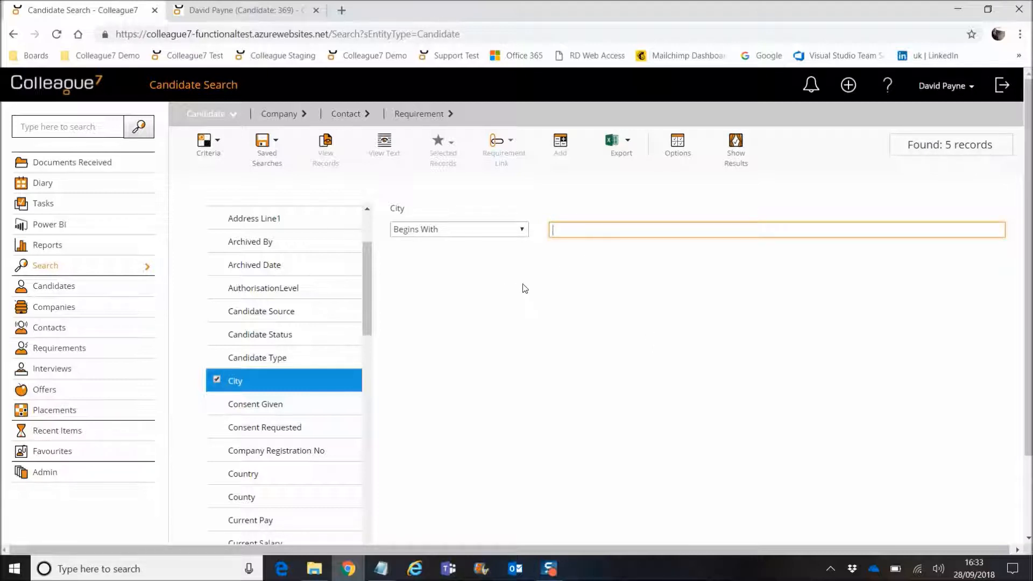
Search for candidates whose city contains "ches" and clear the city text
click(493, 231)
click(491, 269)
click(580, 232)
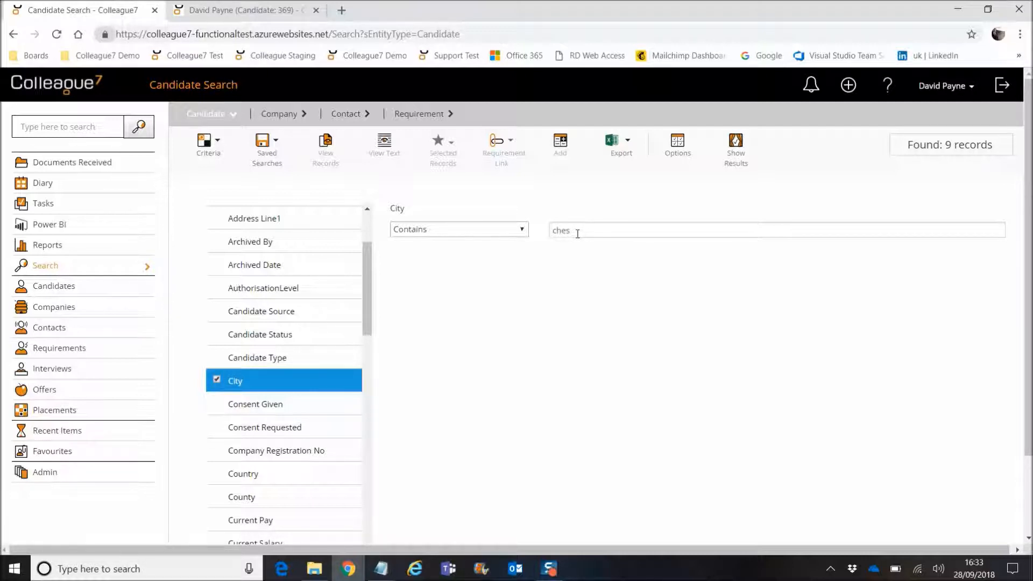
click(577, 234)
double_click(577, 233)
key(BackSpace)
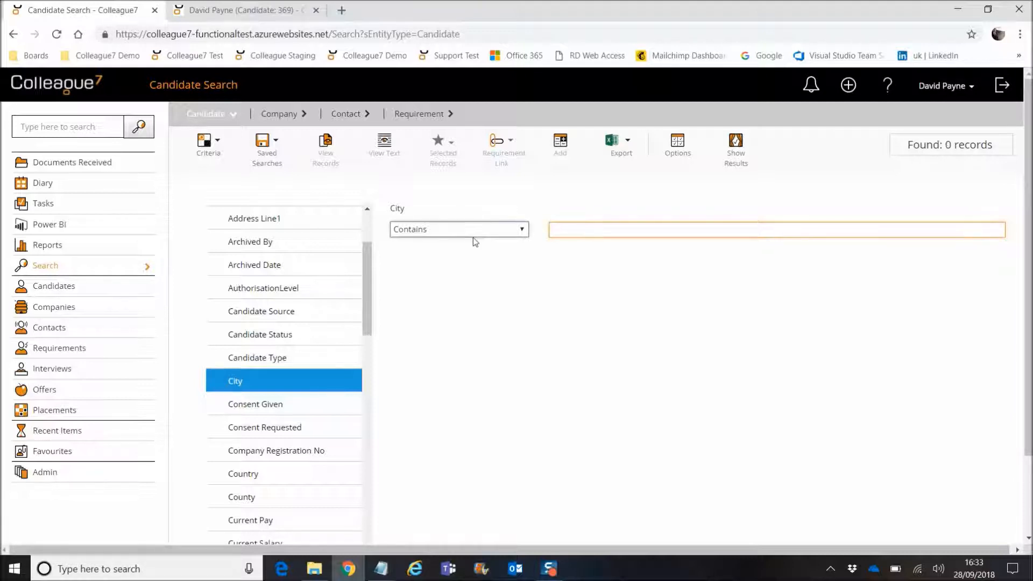
Search for candidates whose city ends with "WICH", and reset the City criterion to an empty Contains condition
click(473, 234)
click(432, 291)
click(583, 232)
text(WICH)
key(Tab)
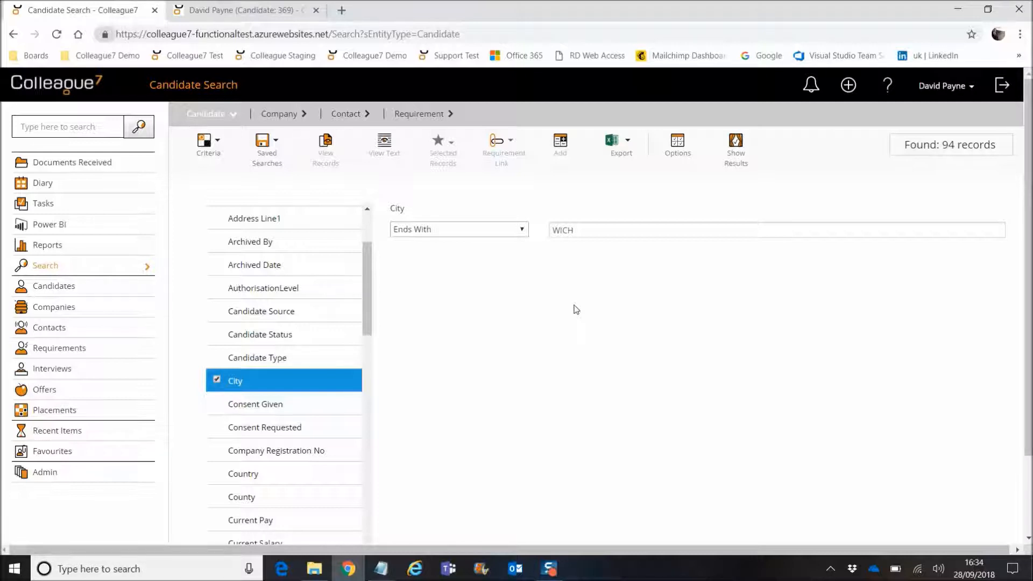
double_click(585, 229)
key(BackSpace)
click(511, 229)
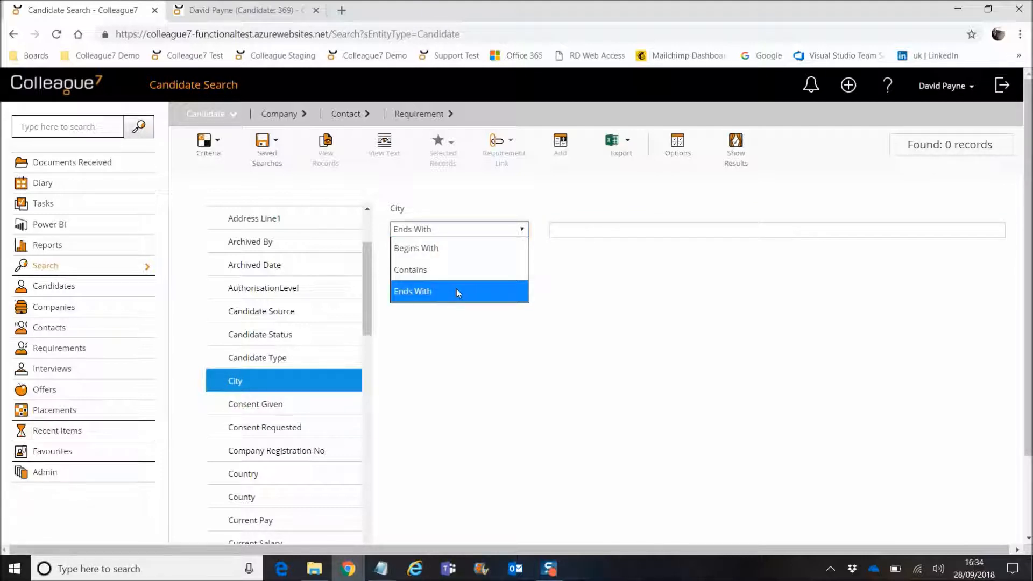
click(455, 272)
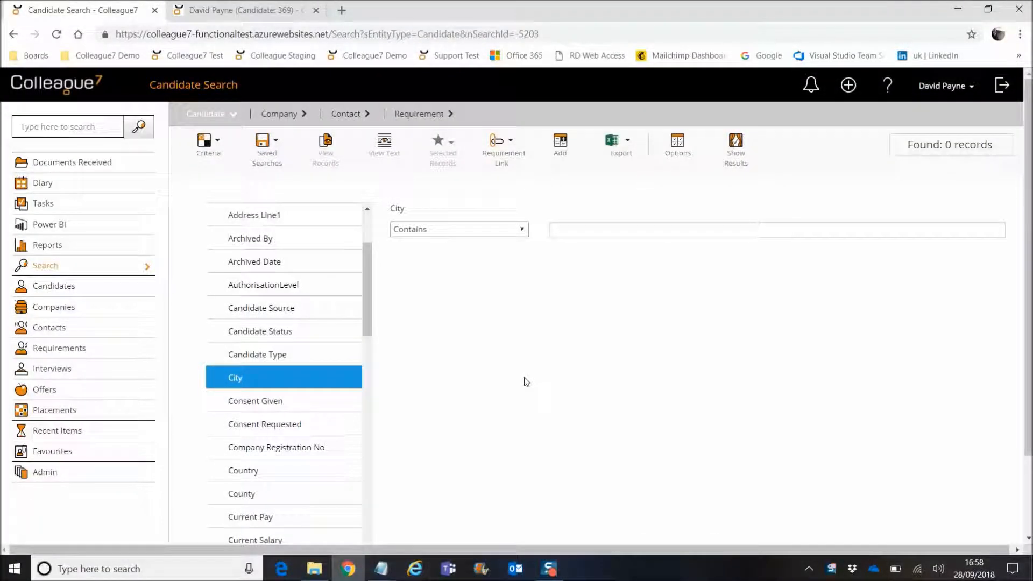
Open the Current Salary criterion and search for candidates with a salary from 15000 upward
drag(369, 306, 369, 349)
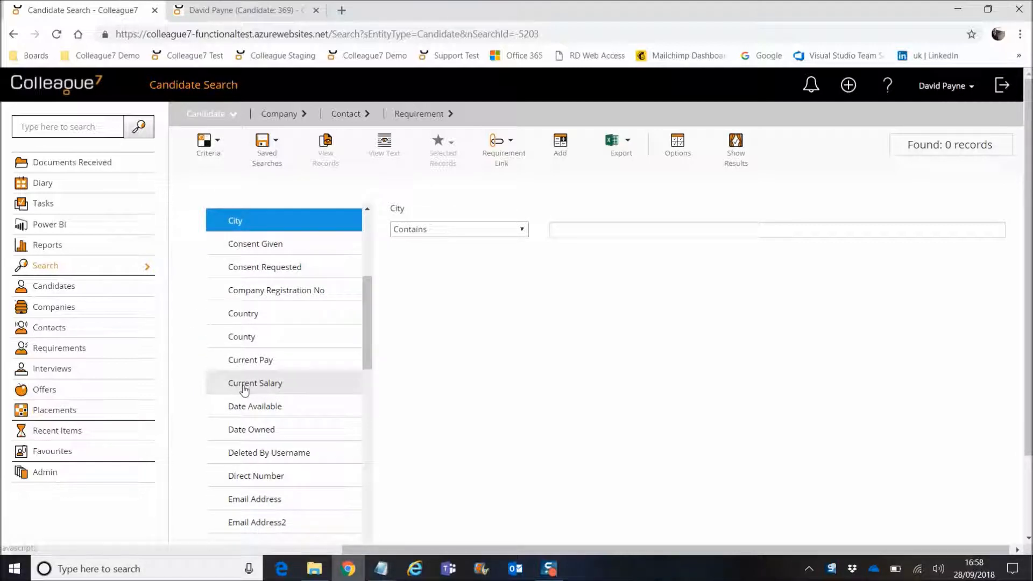
click(286, 390)
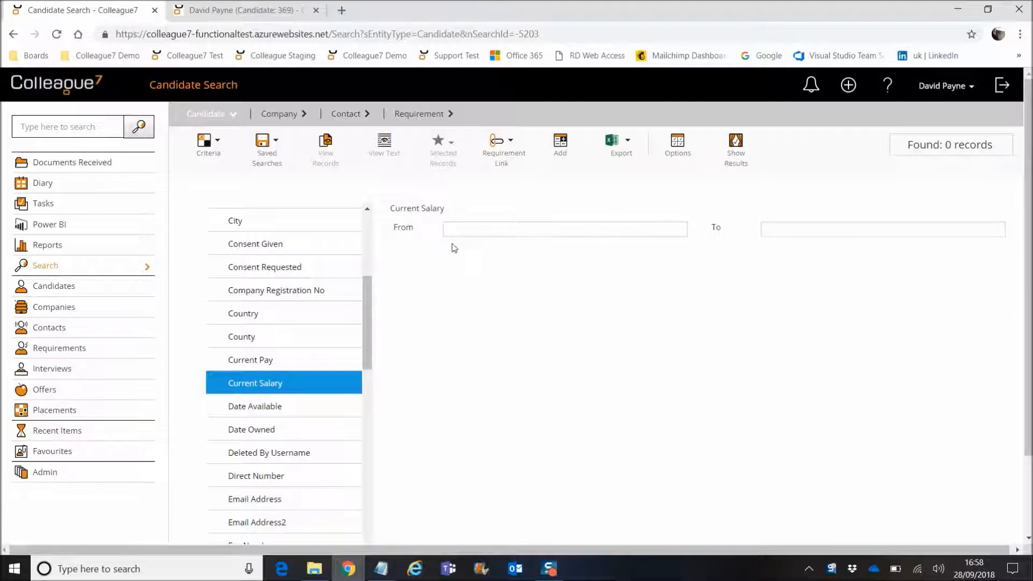
click(455, 225)
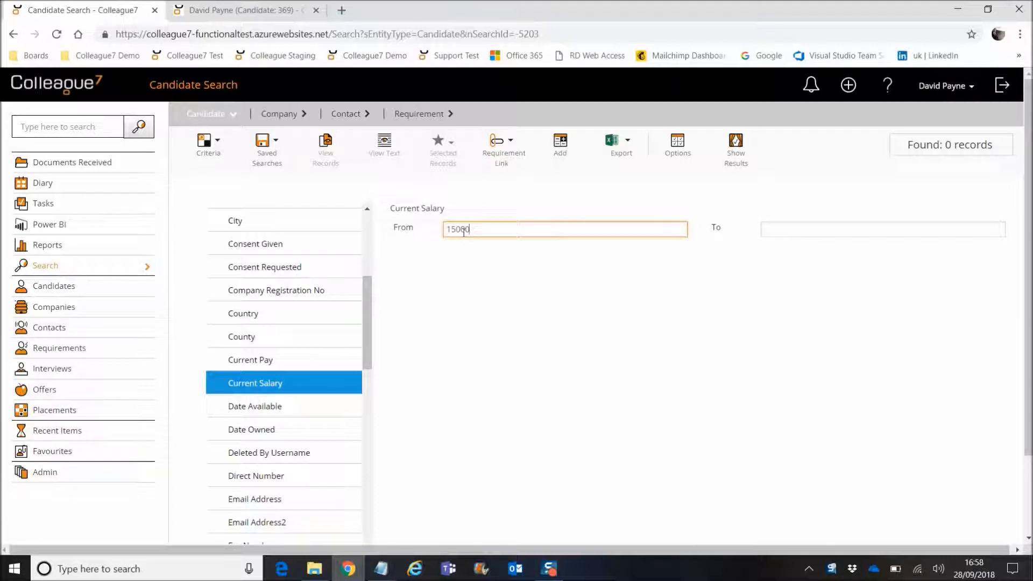
click(490, 310)
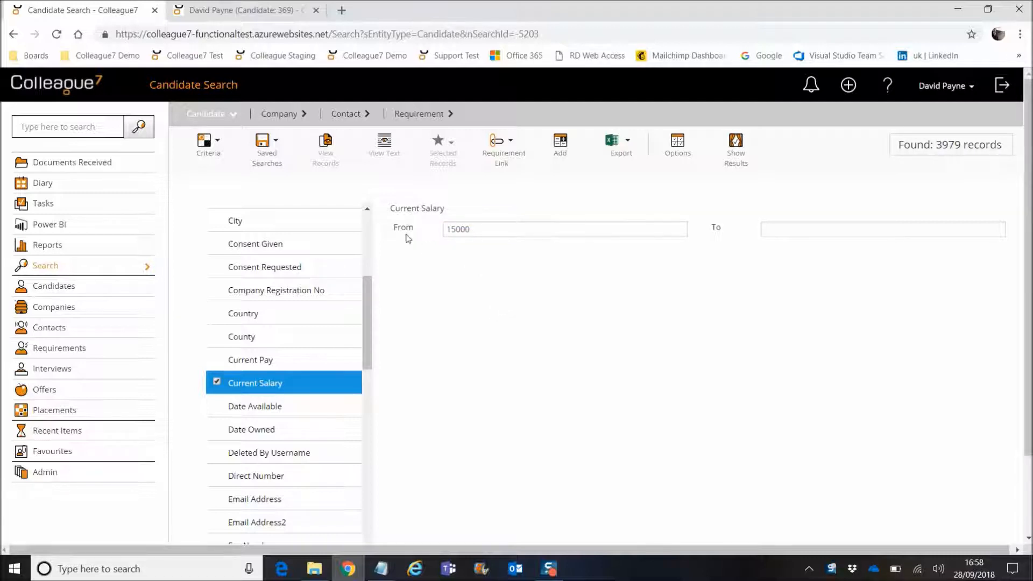
Limit the Current Salary search to an upper value of 20000
click(468, 230)
click(792, 231)
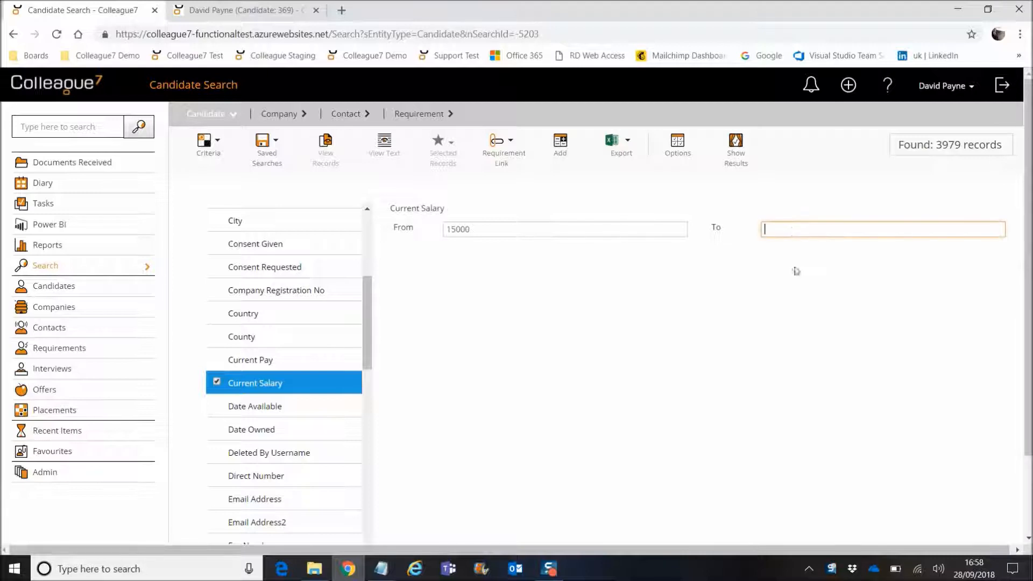
text(20000)
click(786, 317)
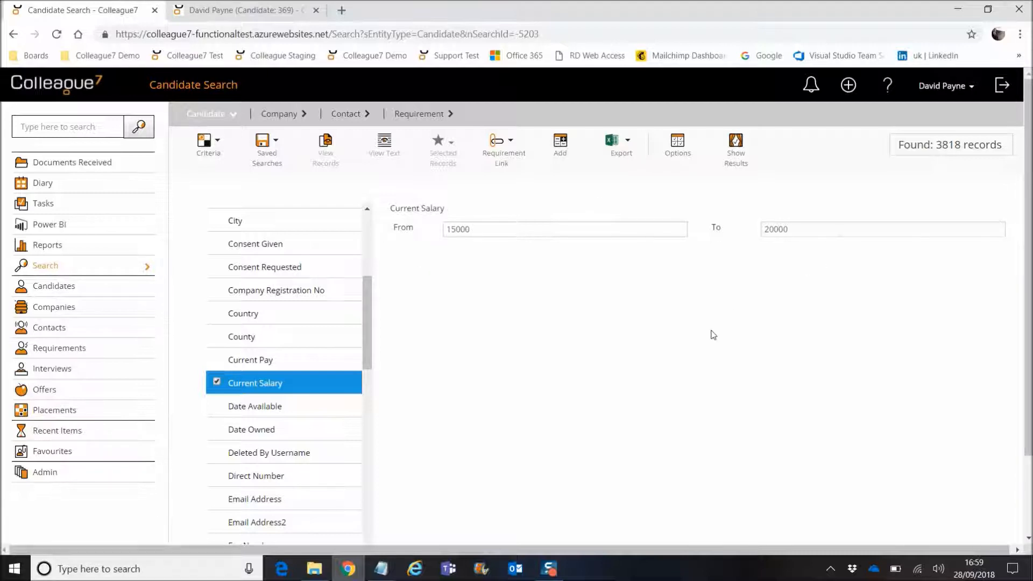
Replace the Current Salary range with 16500 as both From and To to search for that exact salary
double_click(507, 231)
key(BackSpace)
double_click(782, 230)
key(BackSpace)
click(532, 231)
text(16500)
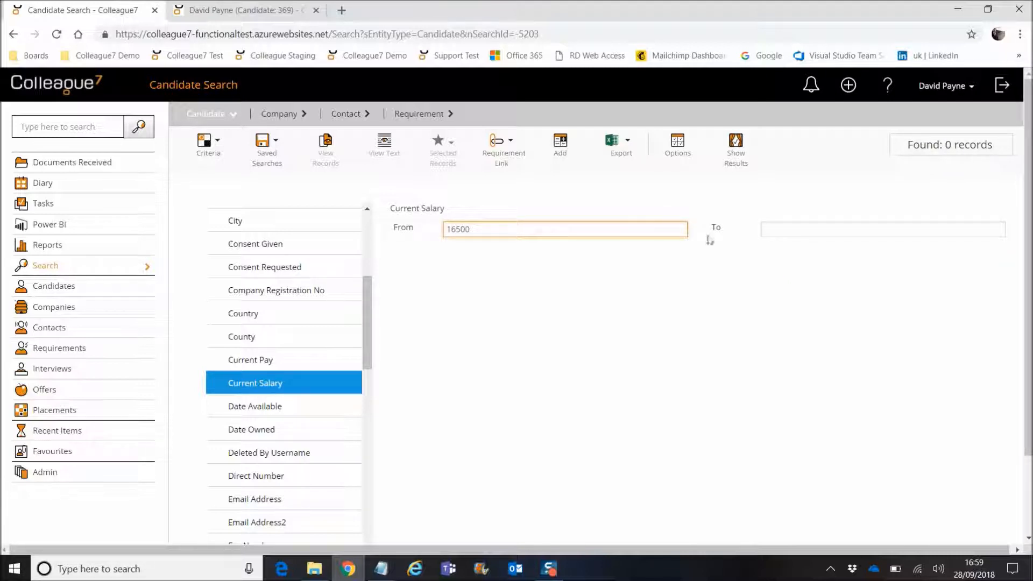
click(793, 231)
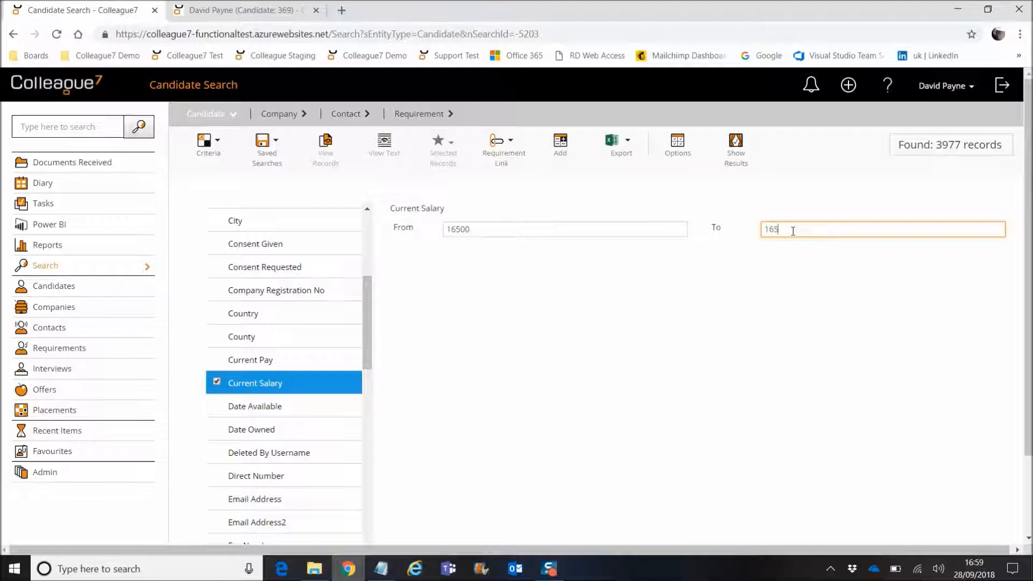
click(706, 320)
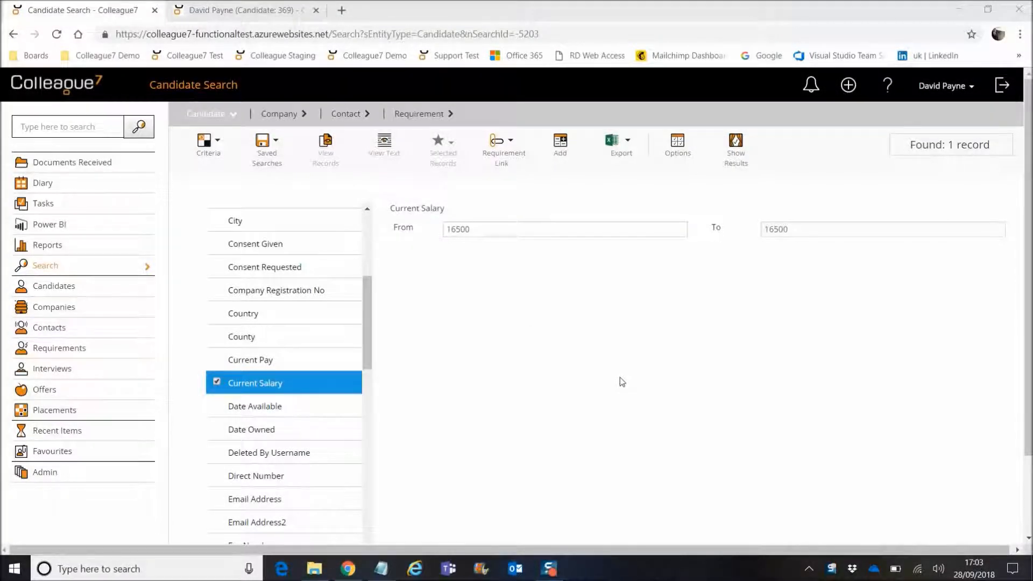
Clear the current search criteria and open the Date Available criterion
click(208, 157)
click(208, 200)
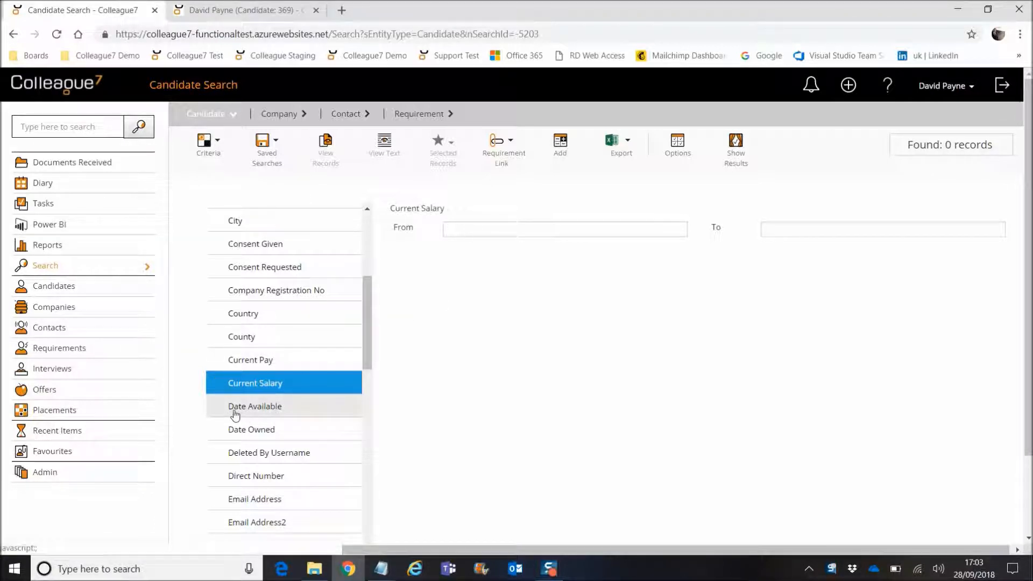
click(291, 412)
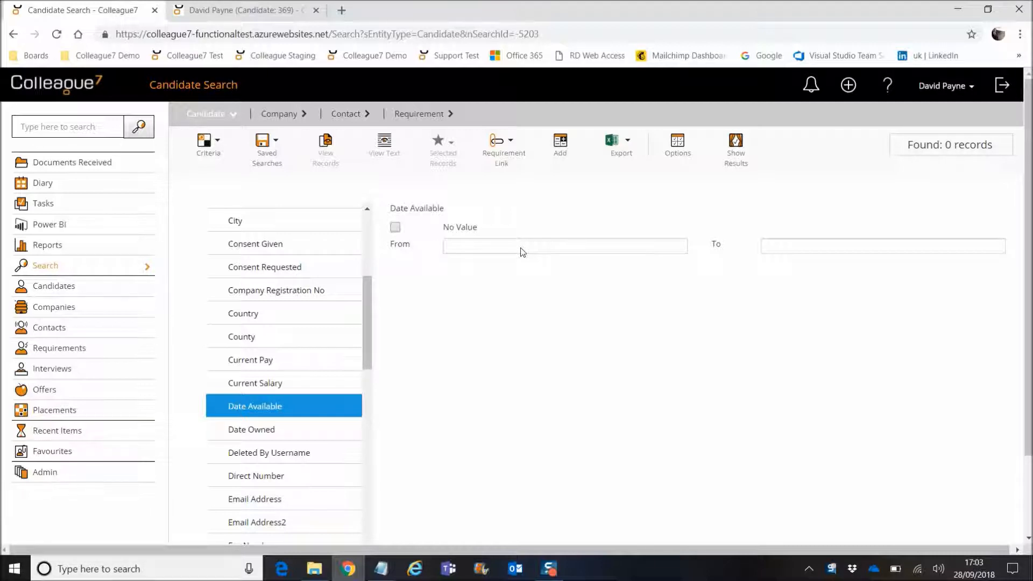
Search for candidates with a Date Available from 1 Feb 2018 and clear the From date
click(479, 249)
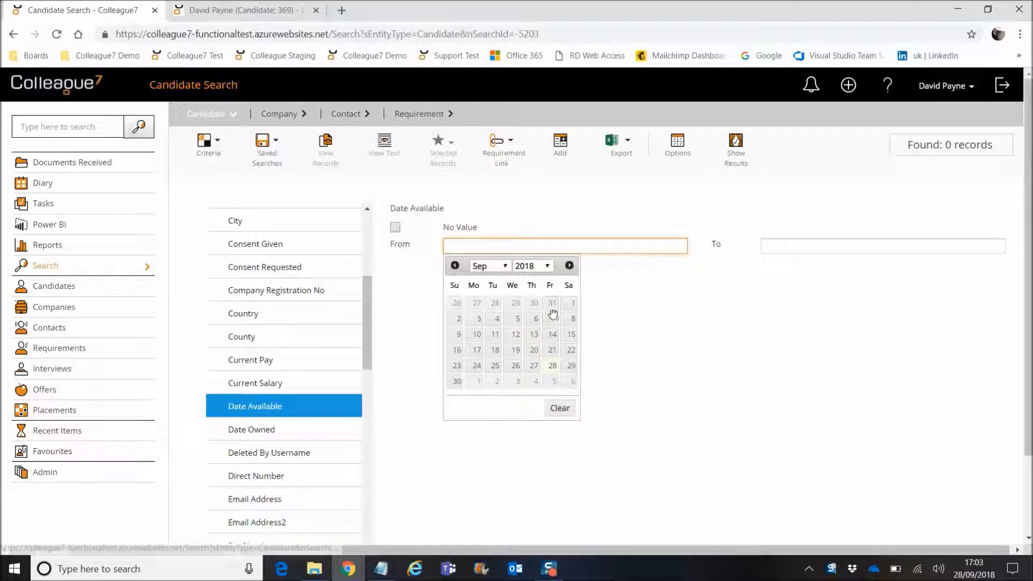
click(500, 265)
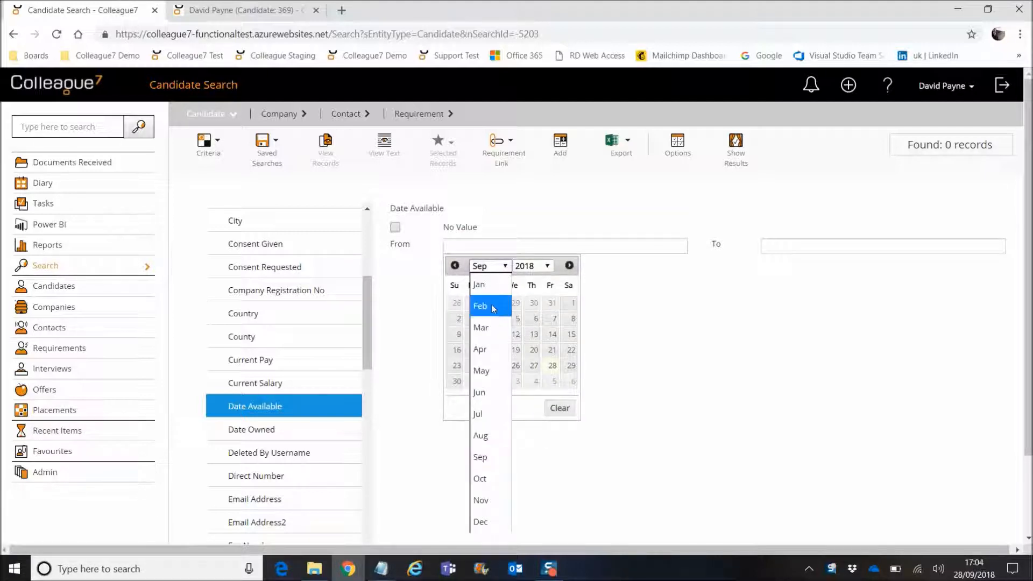
click(493, 306)
click(532, 303)
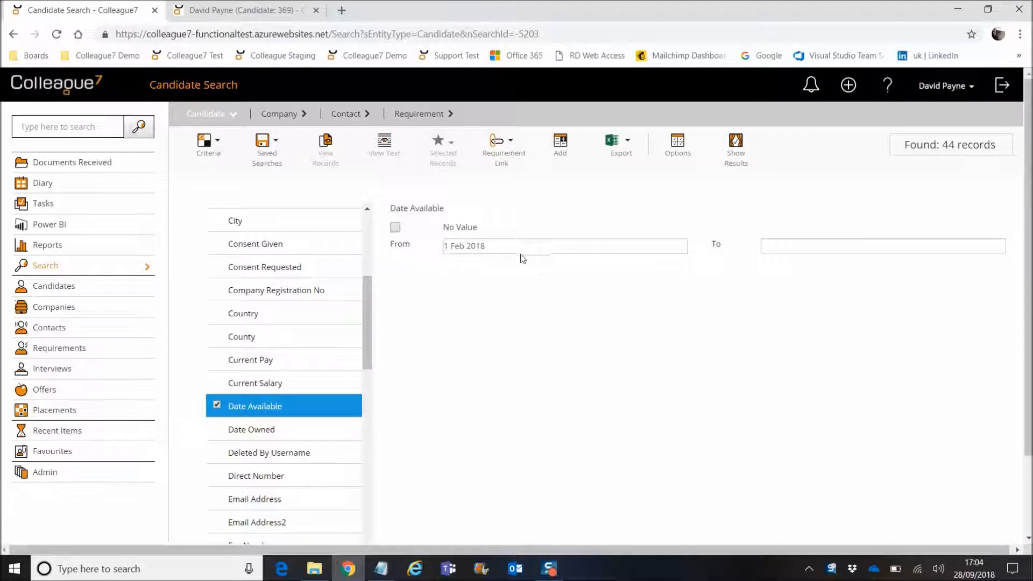
click(548, 247)
click(557, 390)
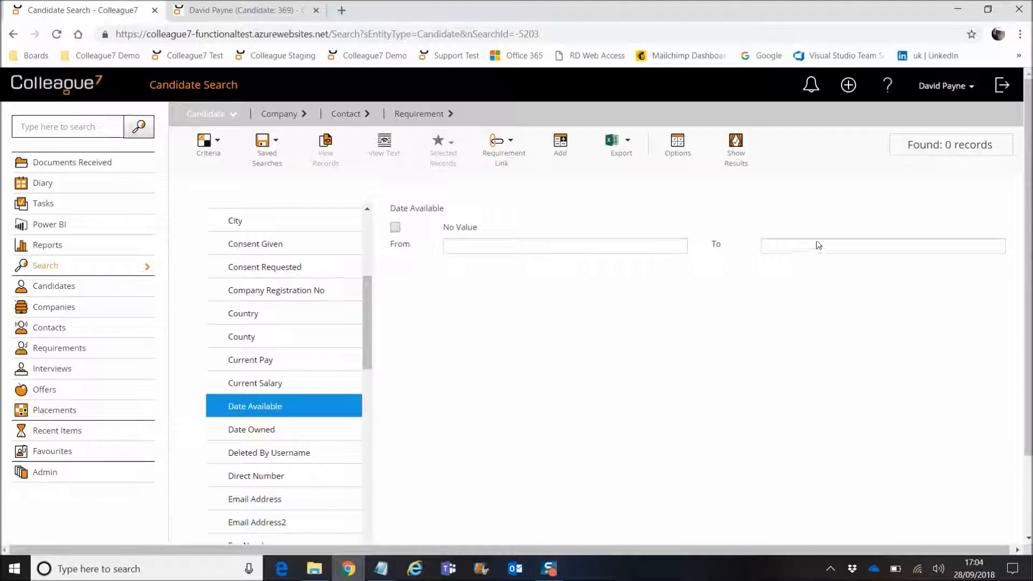
Search for candidates with a Date Available from 1 Sep 2018 to 28 Sep 2018
click(817, 249)
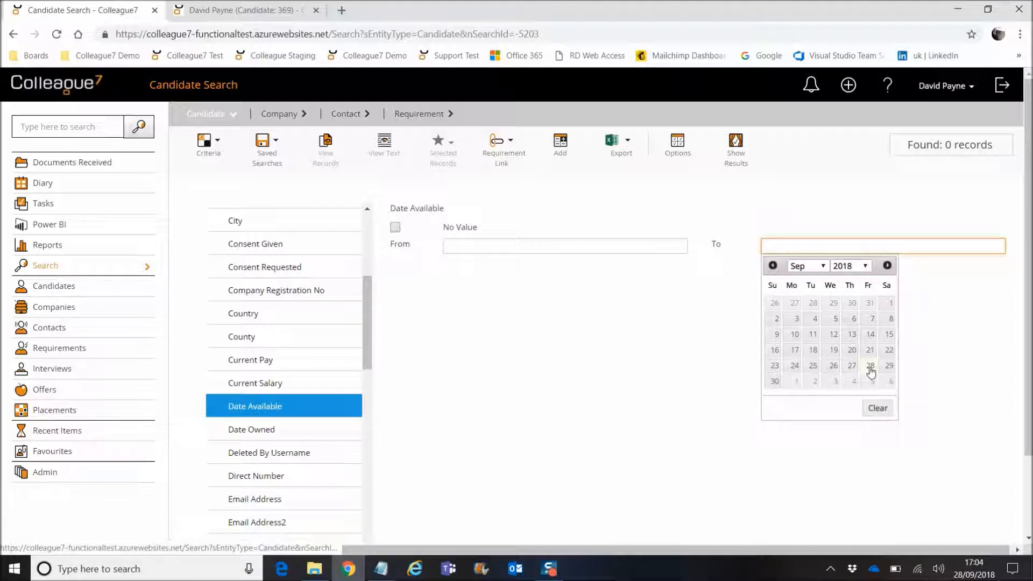
click(869, 366)
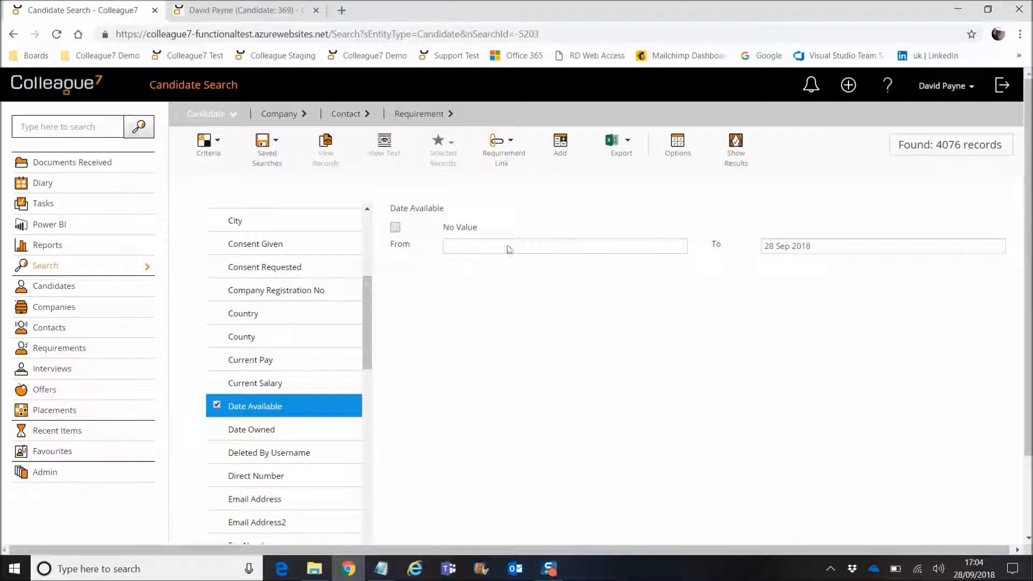
click(807, 245)
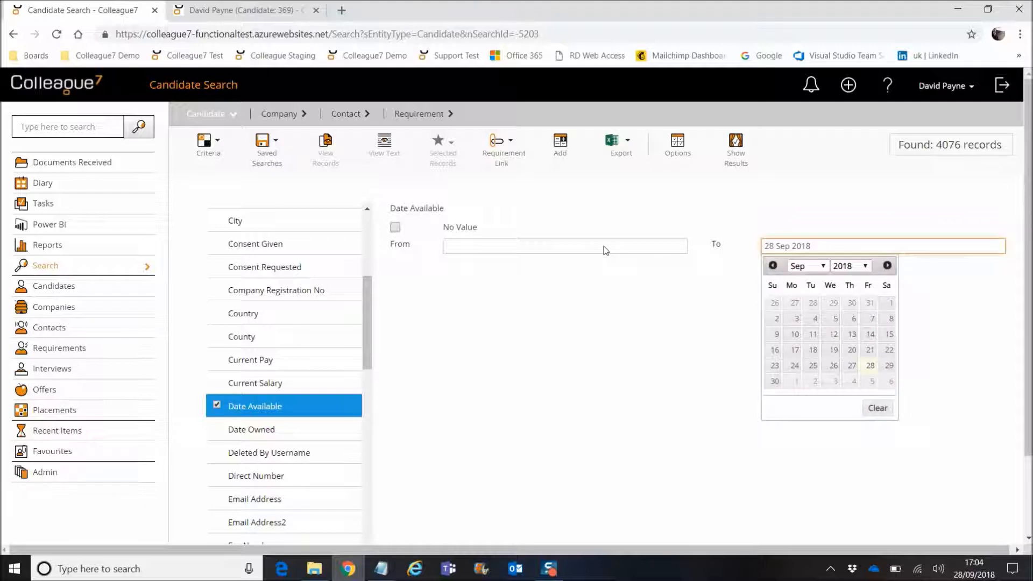
click(562, 249)
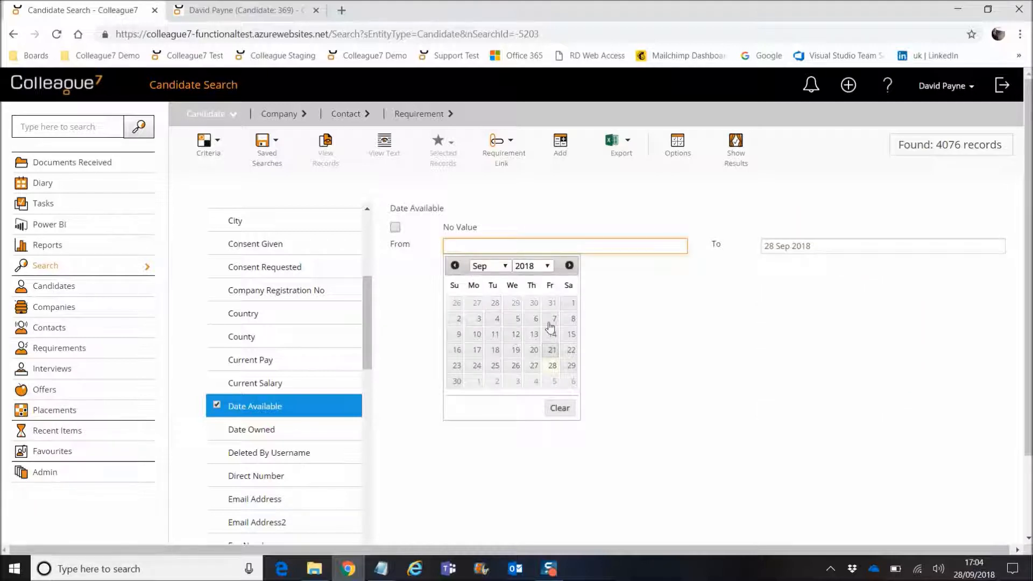
click(573, 303)
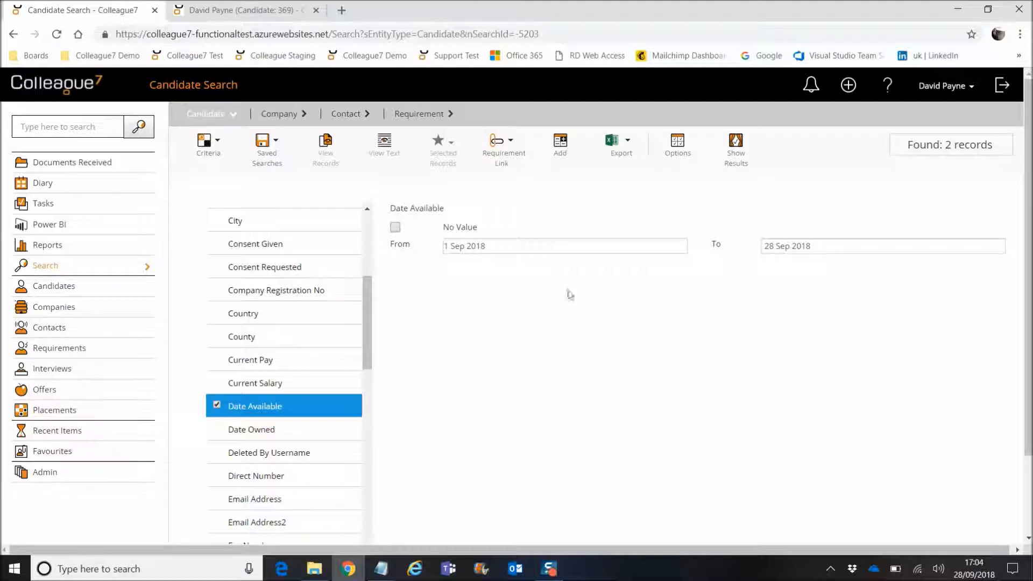
Clear both Date Available dates and search for candidates with No Value in that field instead
click(490, 248)
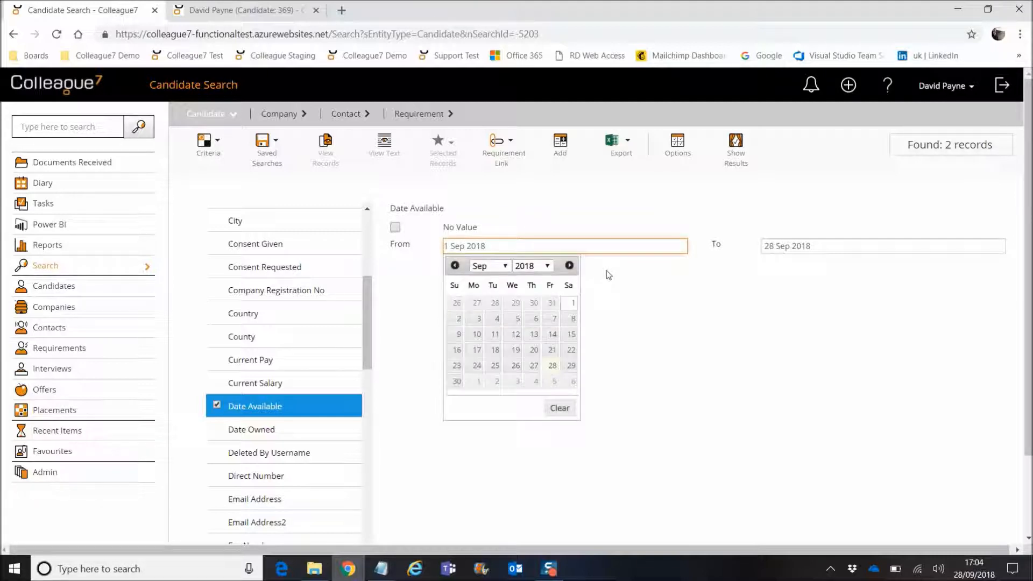
click(557, 407)
click(810, 245)
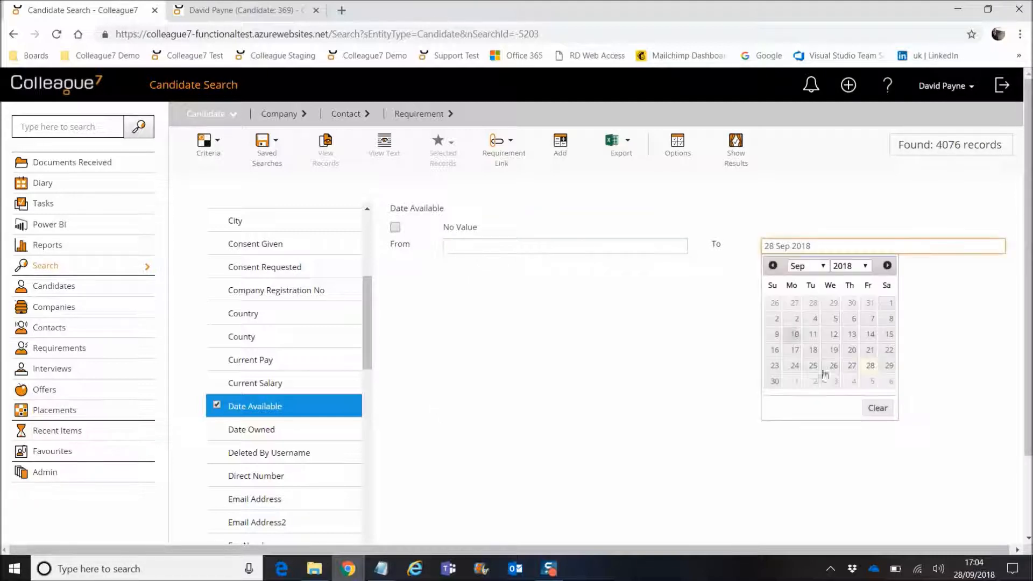
click(878, 408)
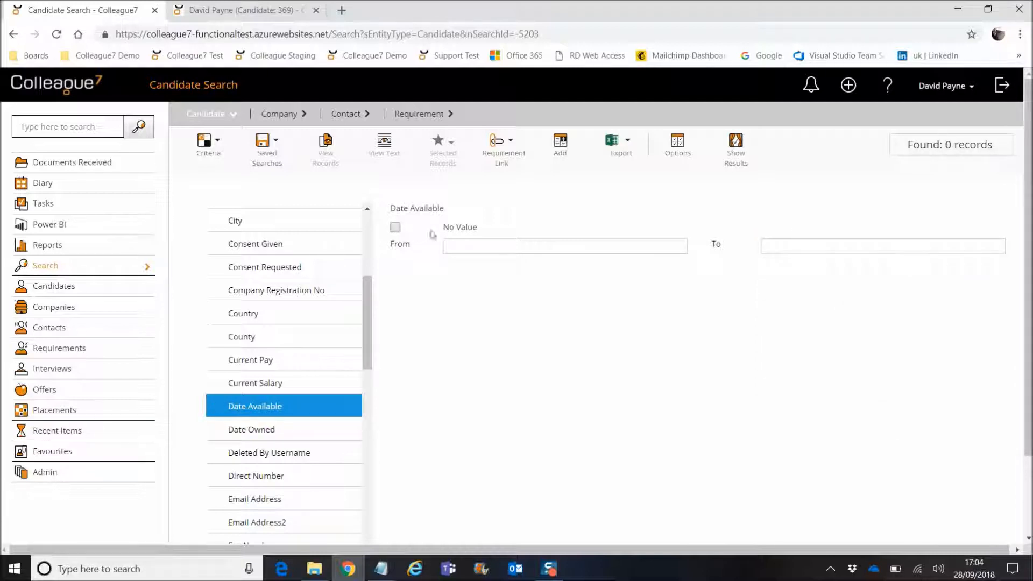
click(396, 228)
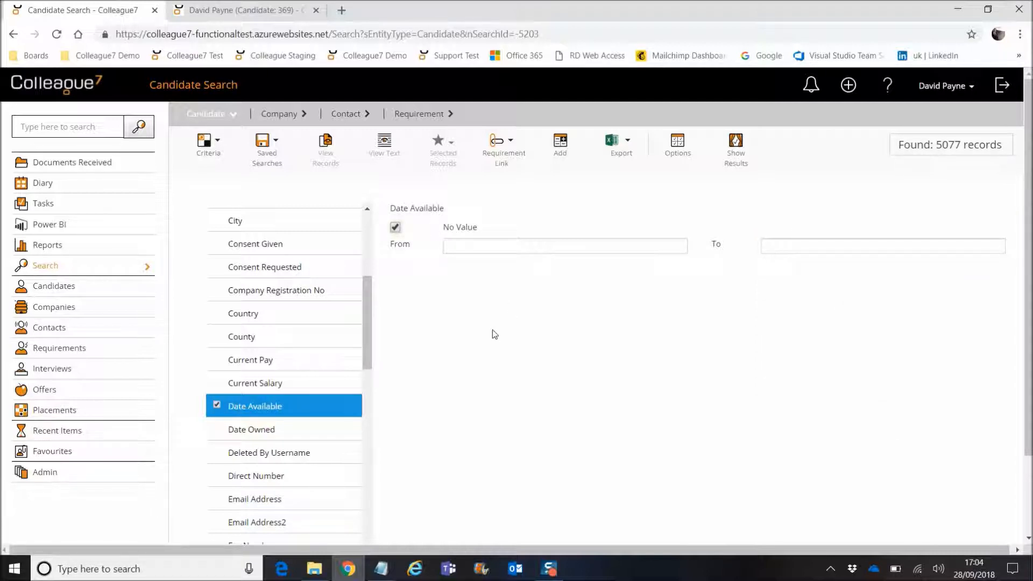
Replace the No Value condition with 28 Sep 2018 as both From and To to search for that exact Date Available
click(395, 228)
click(458, 246)
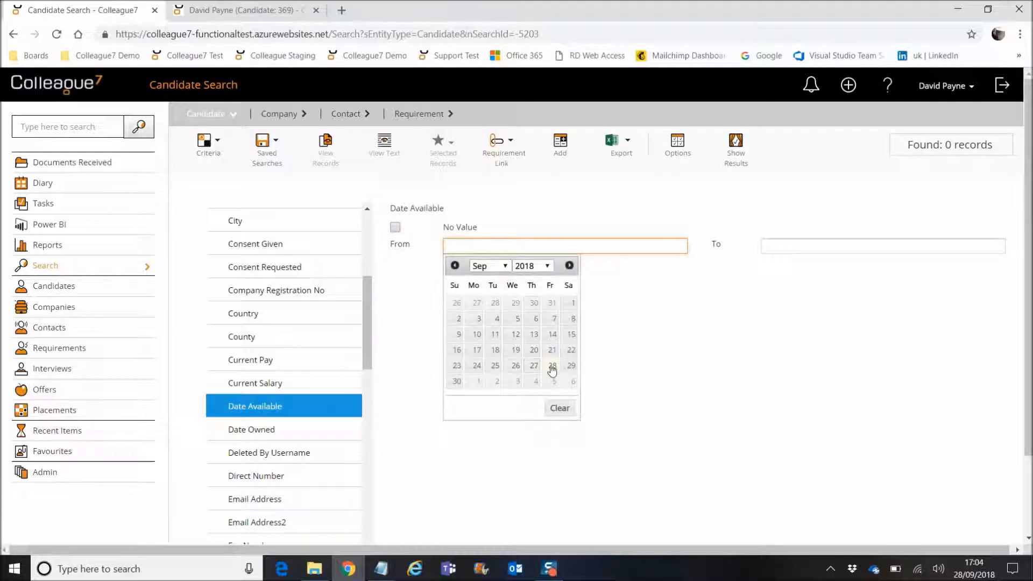
click(552, 365)
click(772, 246)
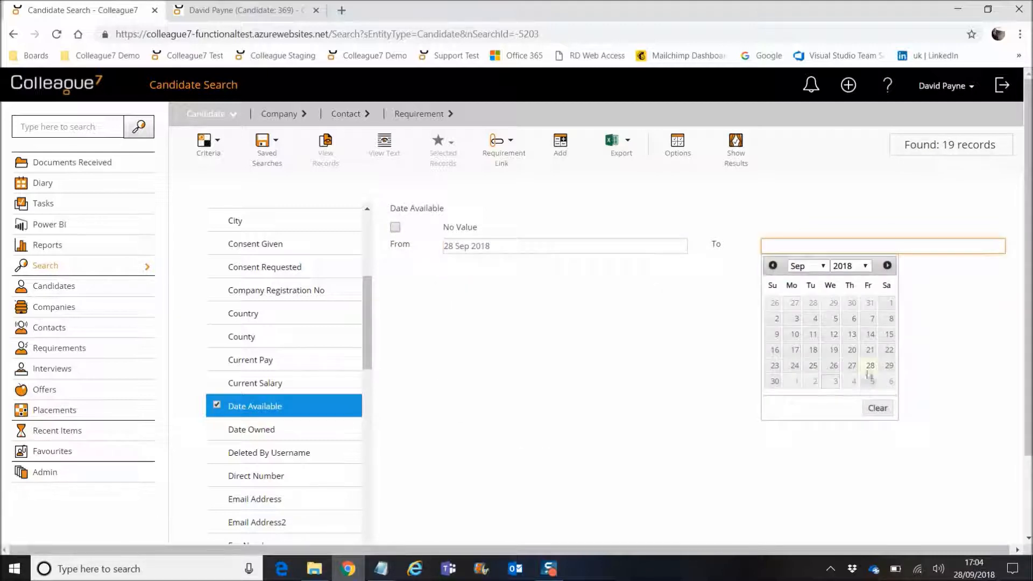
click(869, 365)
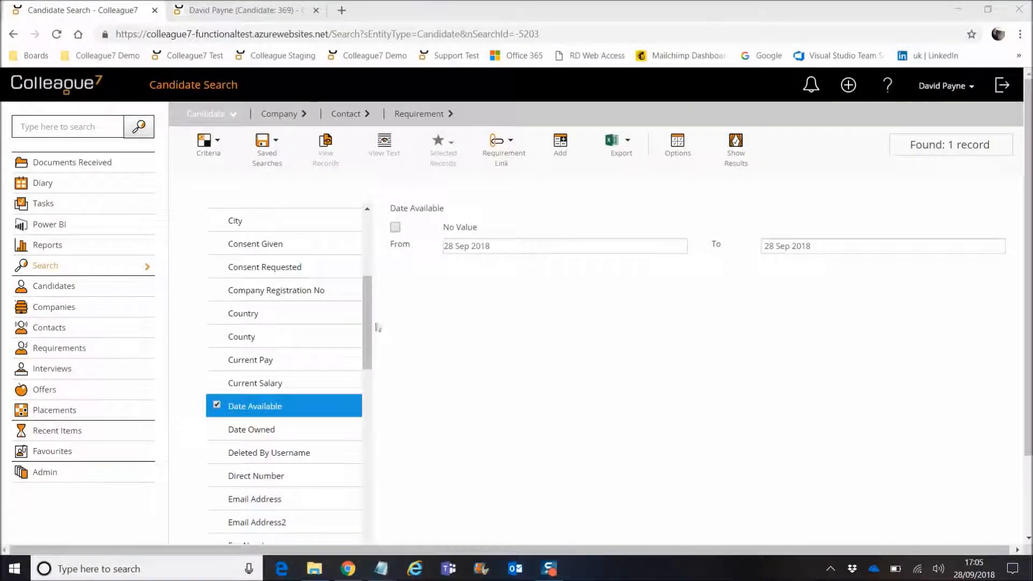
Clear all current search criteria and open the Text Criteria
drag(368, 323, 368, 259)
click(206, 143)
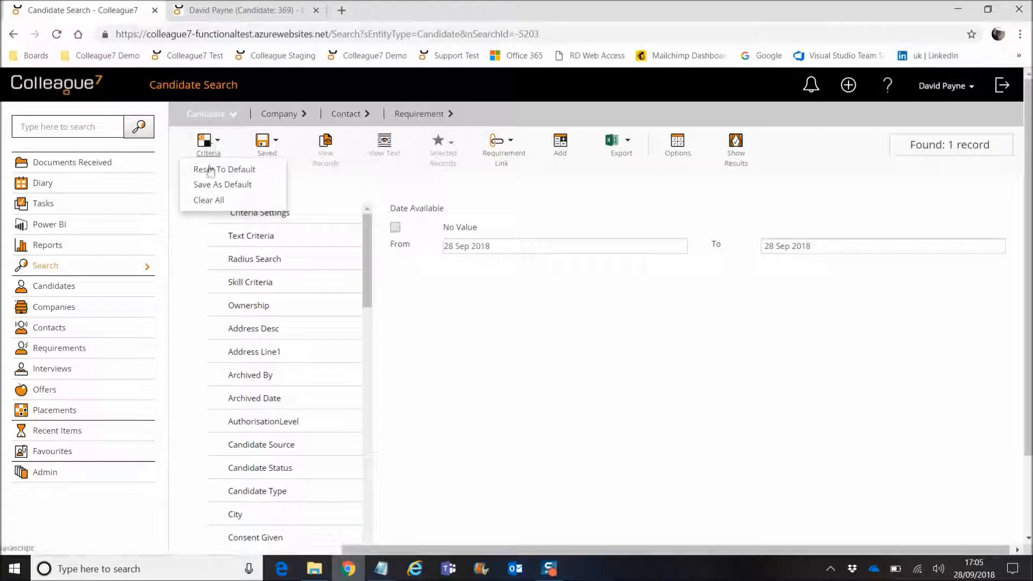
click(209, 200)
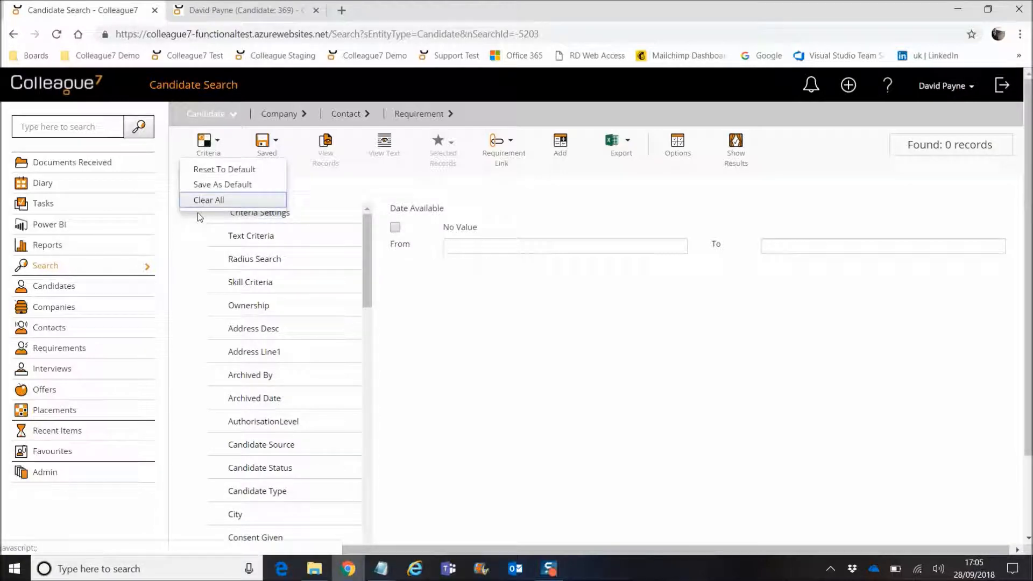
click(321, 245)
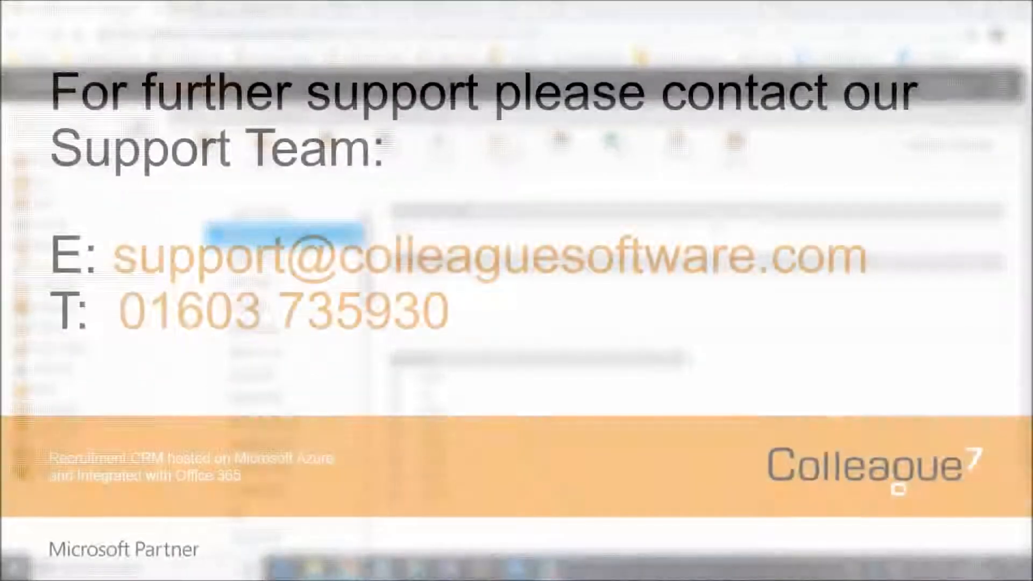